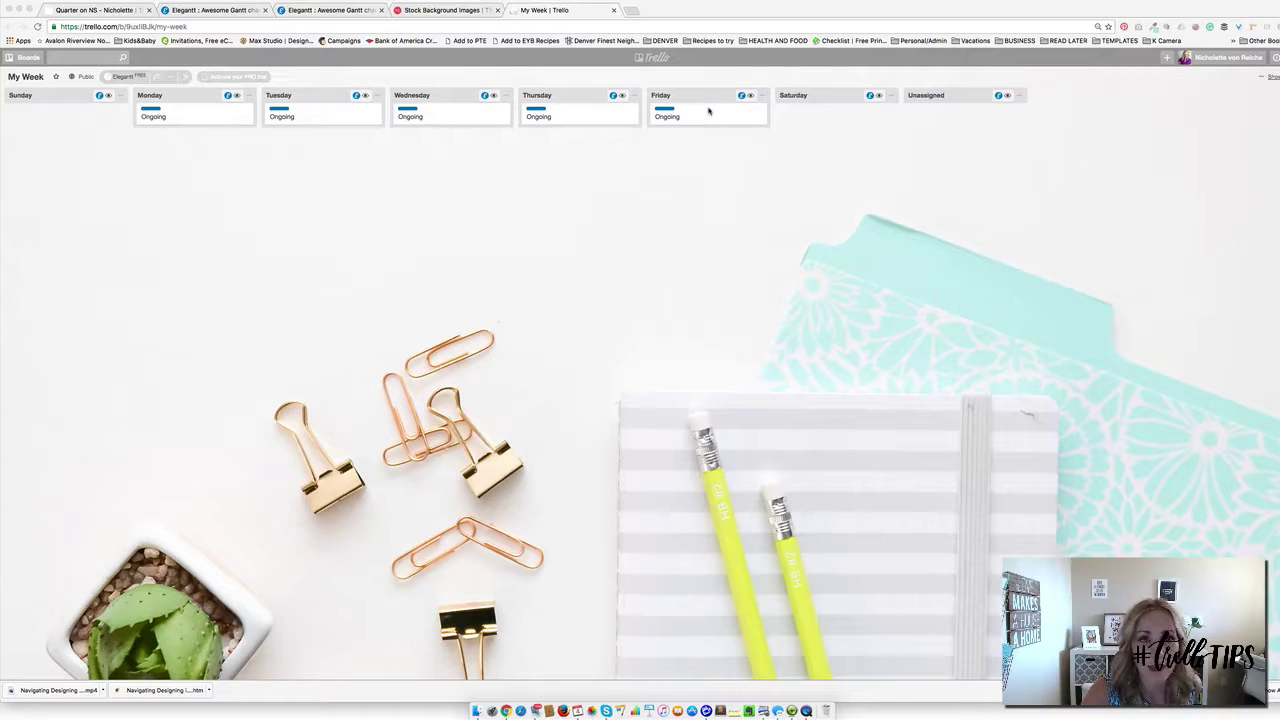
# Step: Switch to the Stock Background Images lesson and scroll down its page
pyautogui.click(448, 10)
pyautogui.scroll(-2, 20, 270)
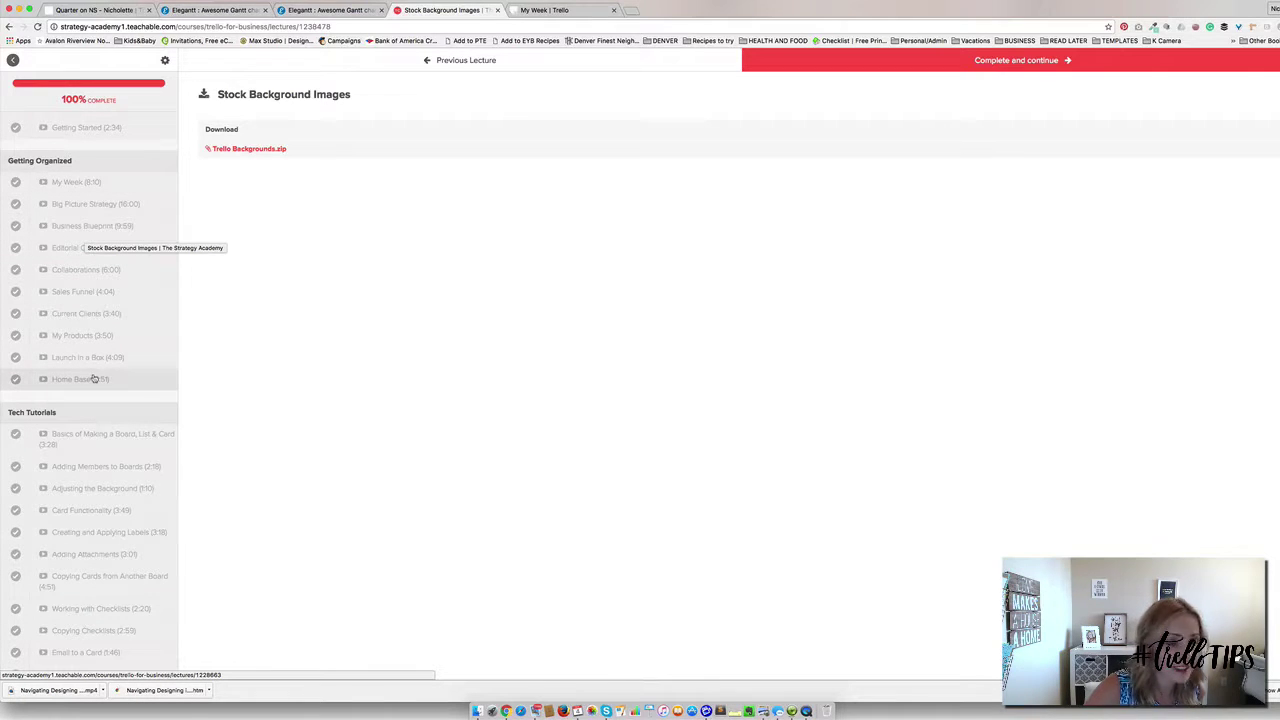
# Step: Flip between the My Week board and the lesson, then go to the NS board
pyautogui.click(562, 11)
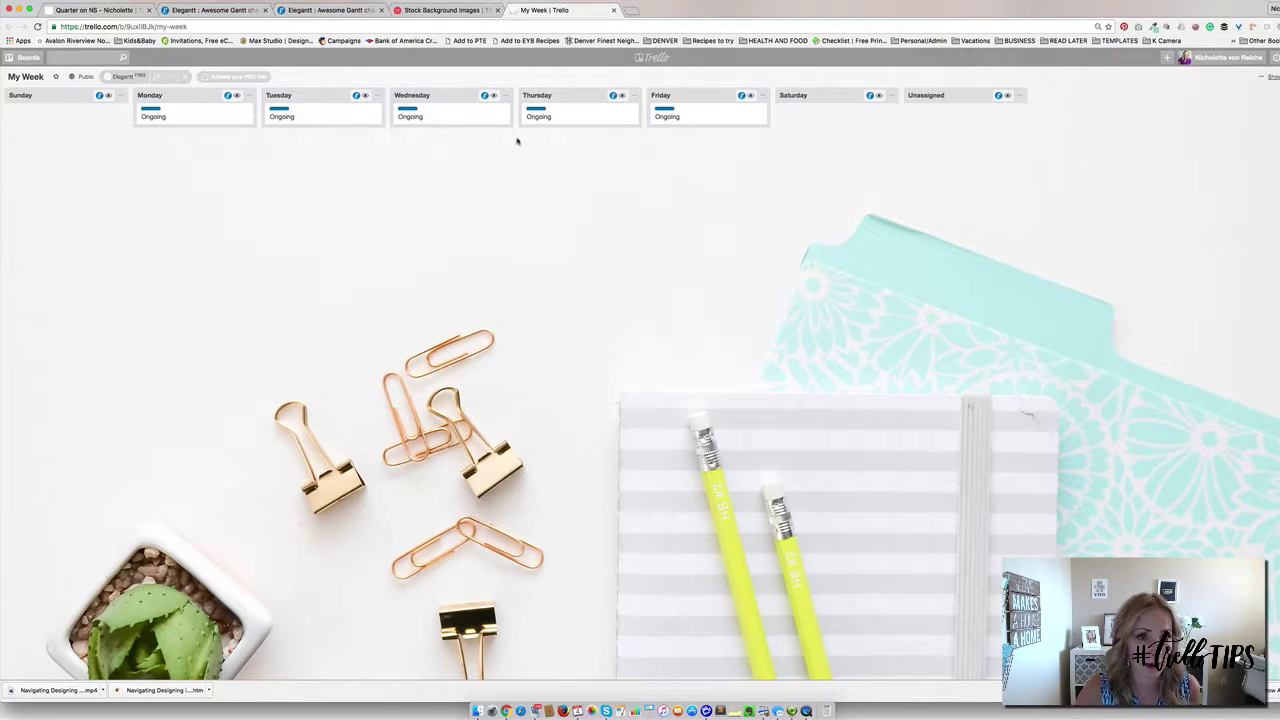
pyautogui.click(480, 11)
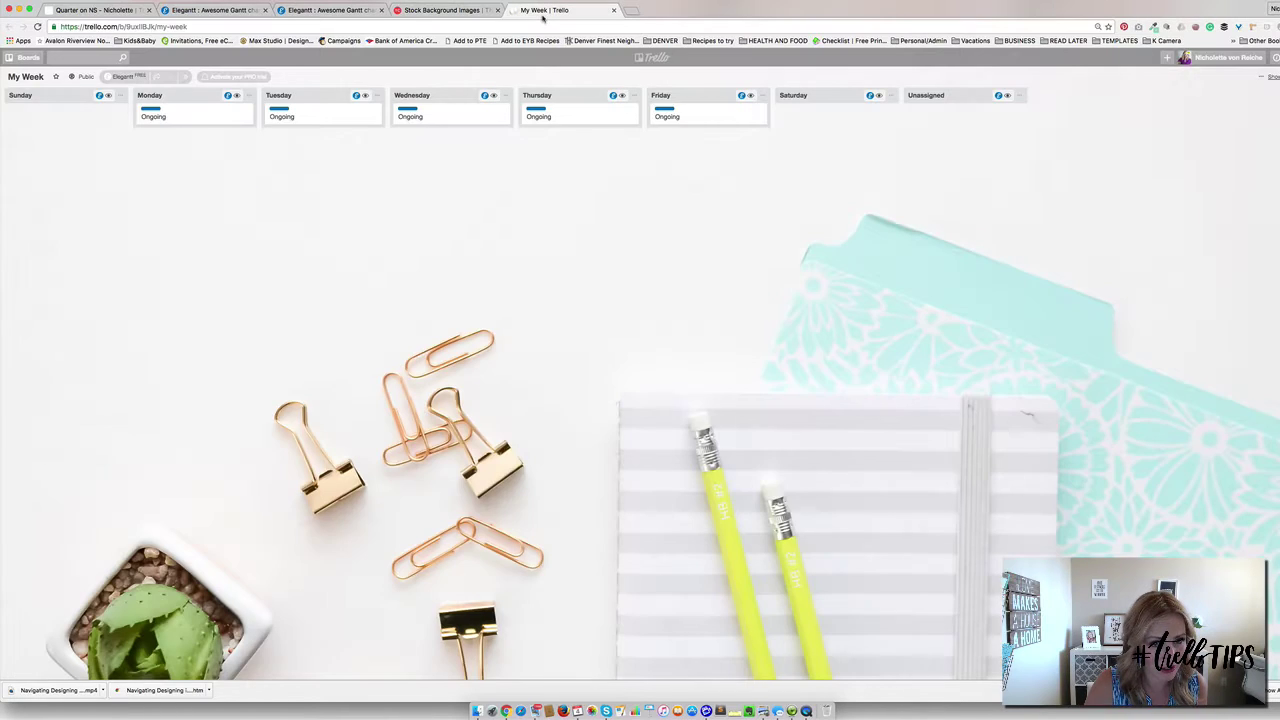
pyautogui.click(544, 12)
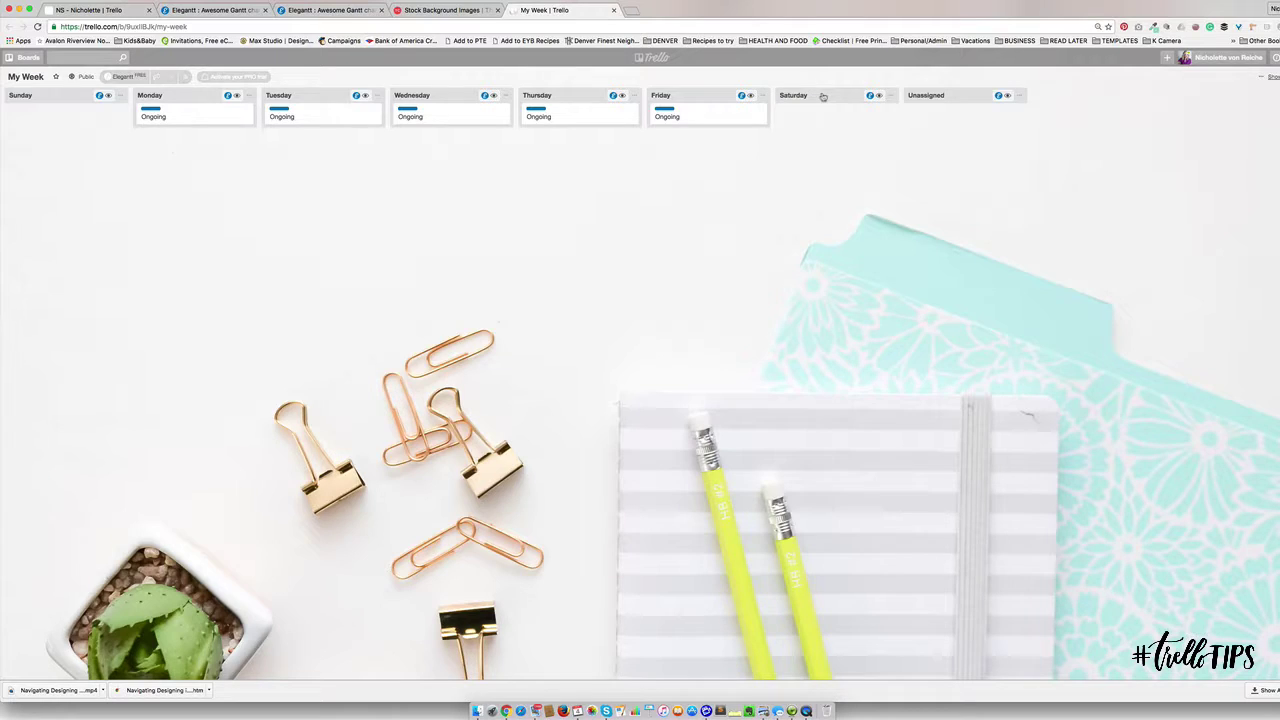
pyautogui.click(90, 10)
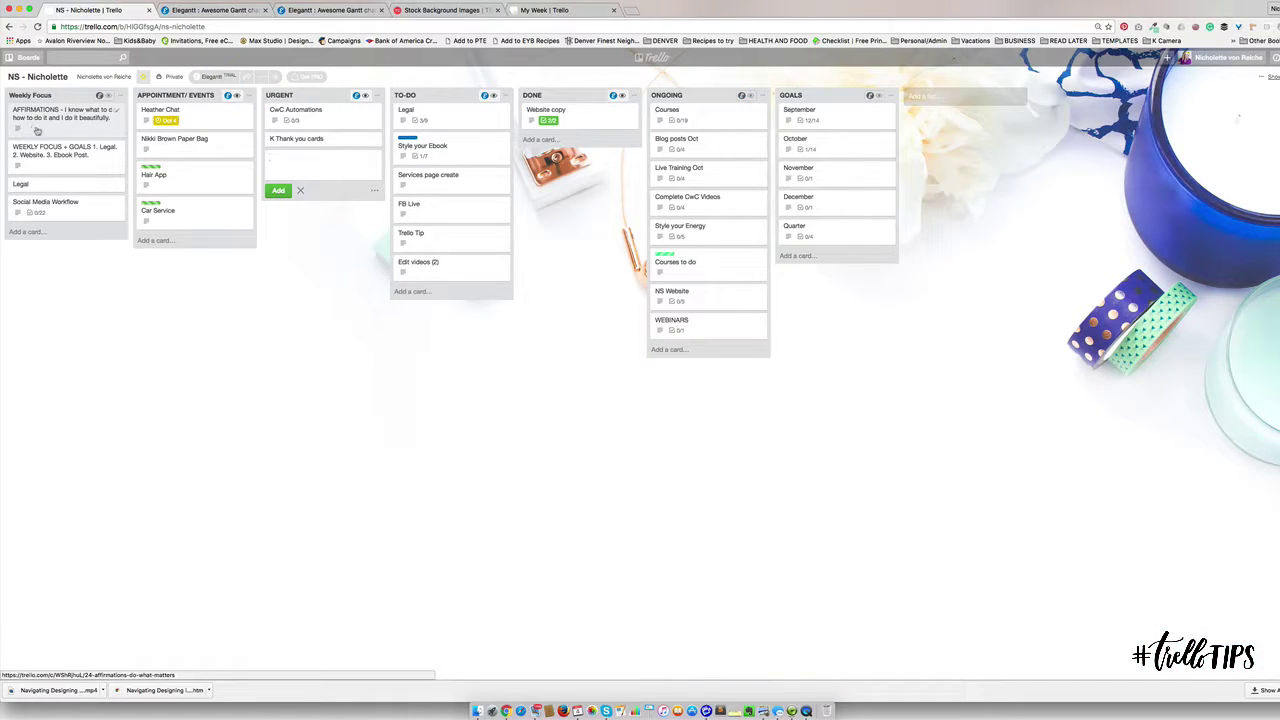
# Step: Look over the three goals in the WEEKLY FOCUS + GOALS card and close it
pyautogui.click(50, 152)
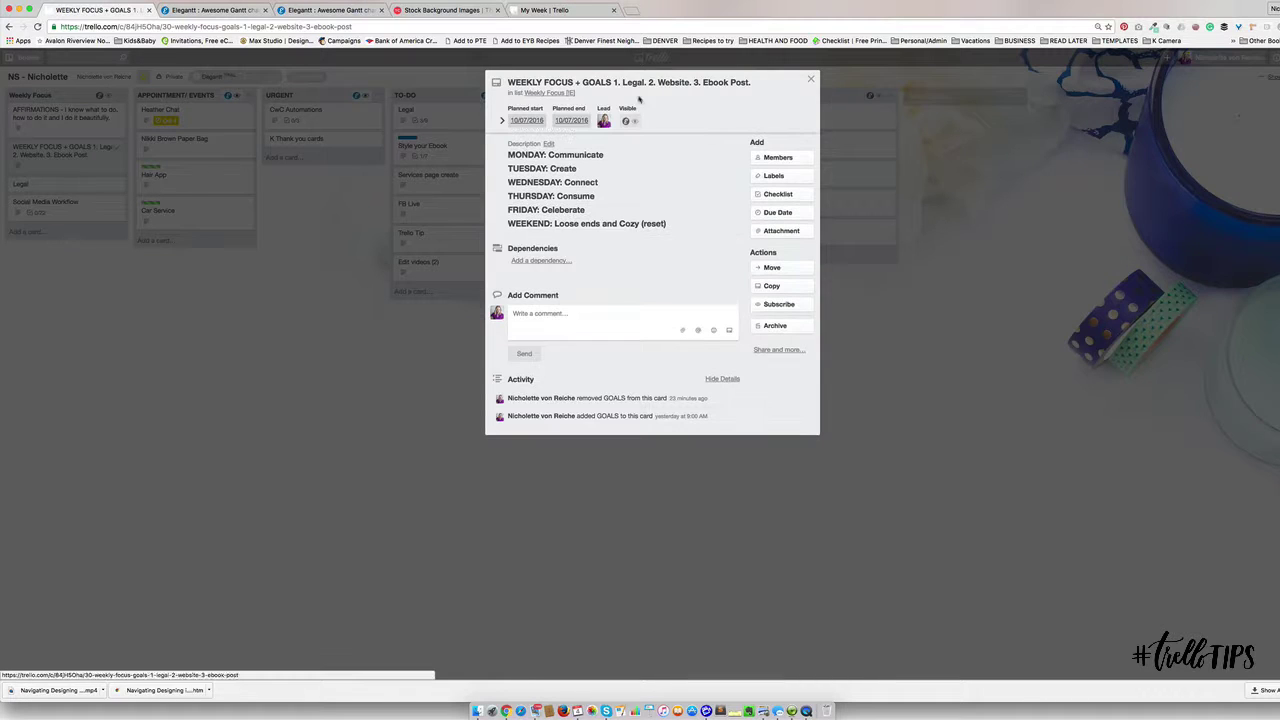
pyautogui.moveTo(620, 82); pyautogui.dragTo(750, 82)
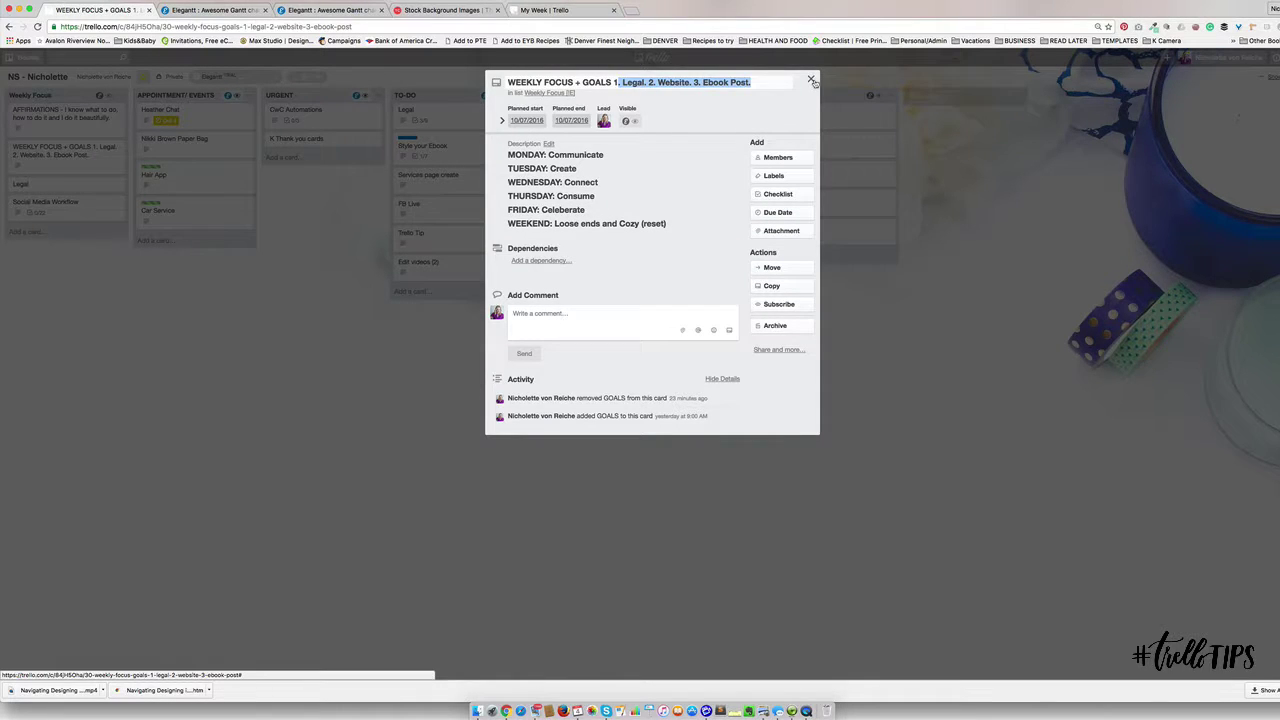
pyautogui.click(810, 79)
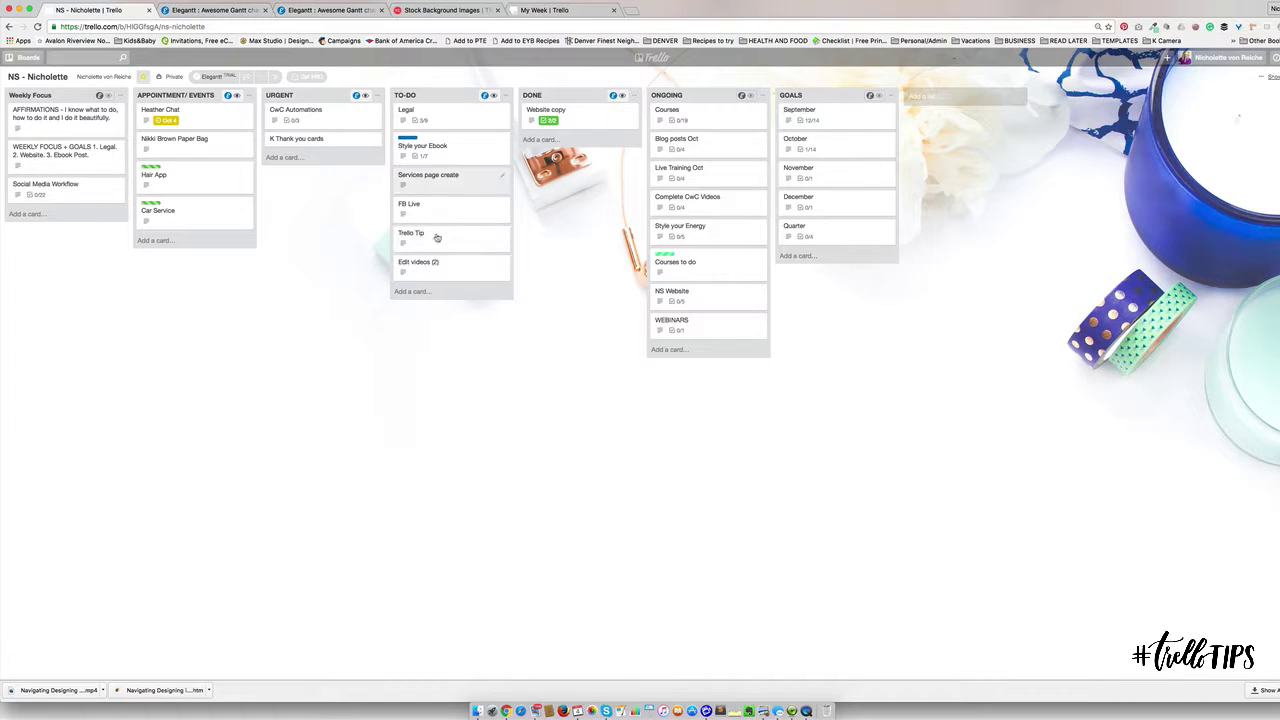
# Step: Drag the Legal card from TO-DO into the ONGOING list
pyautogui.moveTo(440, 208)
pyautogui.mouseDown()
pyautogui.moveTo(565, 150)
pyautogui.moveTo(439, 191)
pyautogui.moveTo(440, 203)
pyautogui.mouseUp()
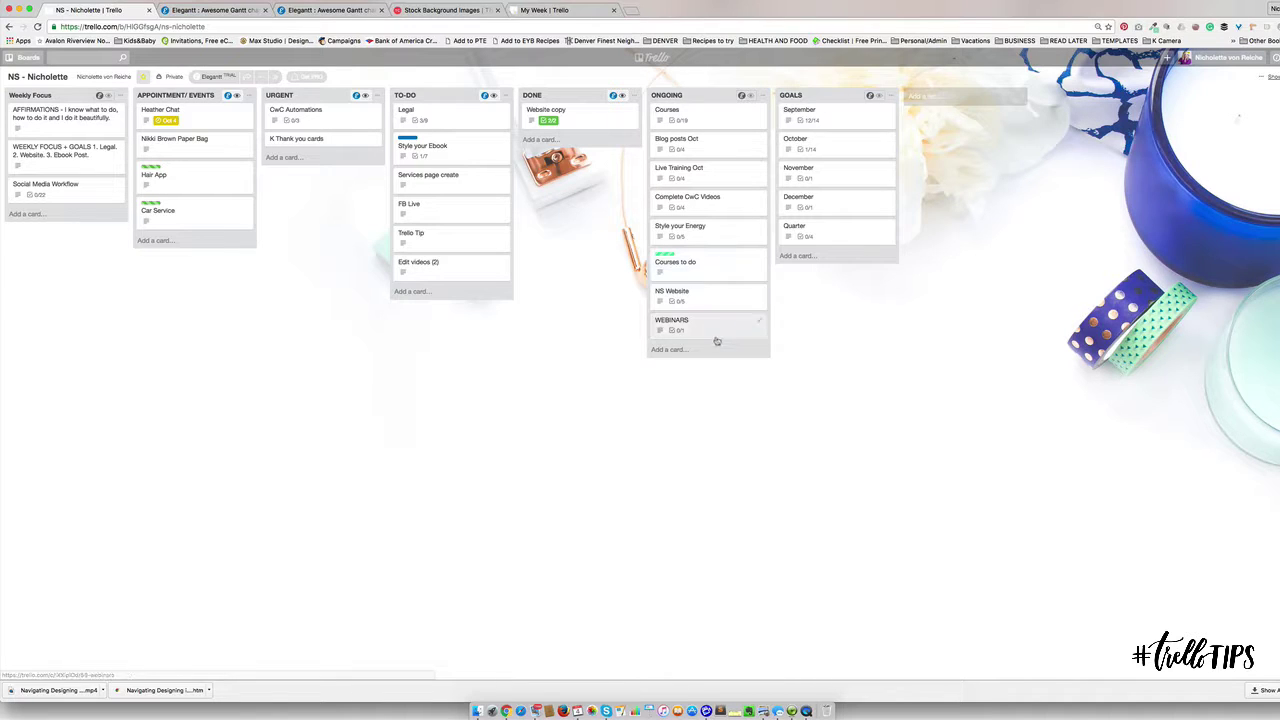
pyautogui.moveTo(406, 112); pyautogui.dragTo(670, 254)
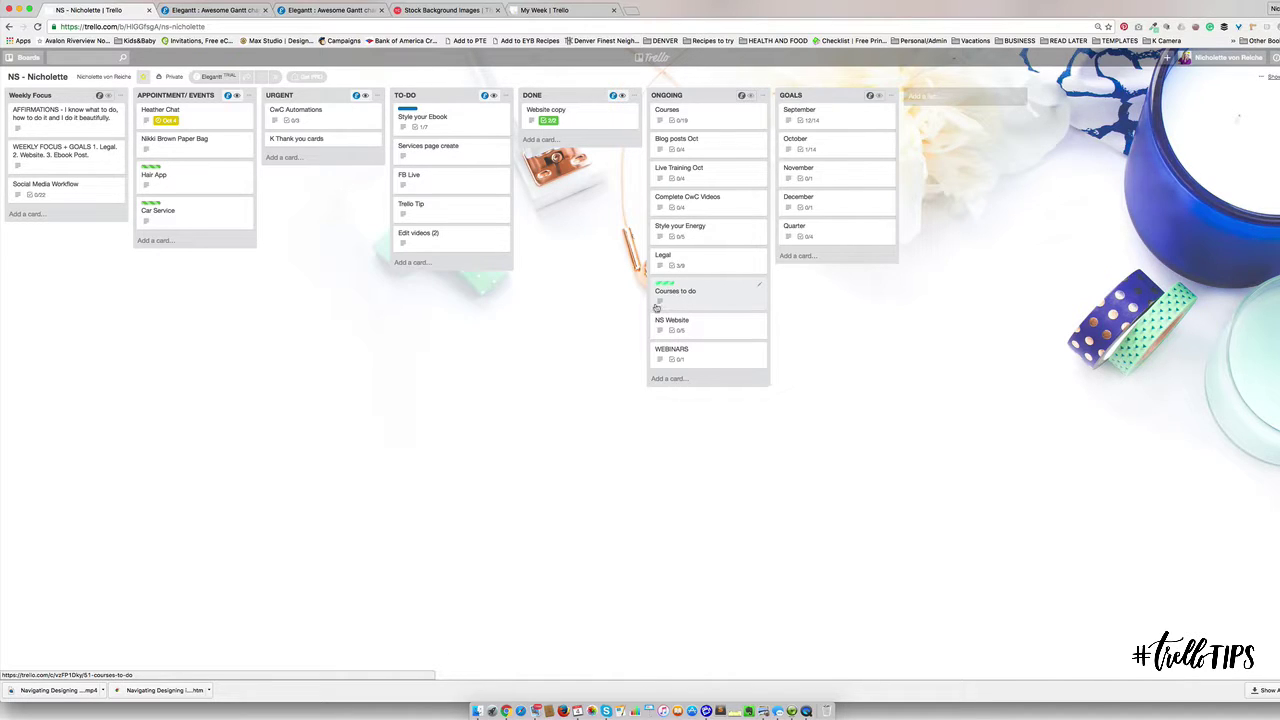
pyautogui.moveTo(655, 307)
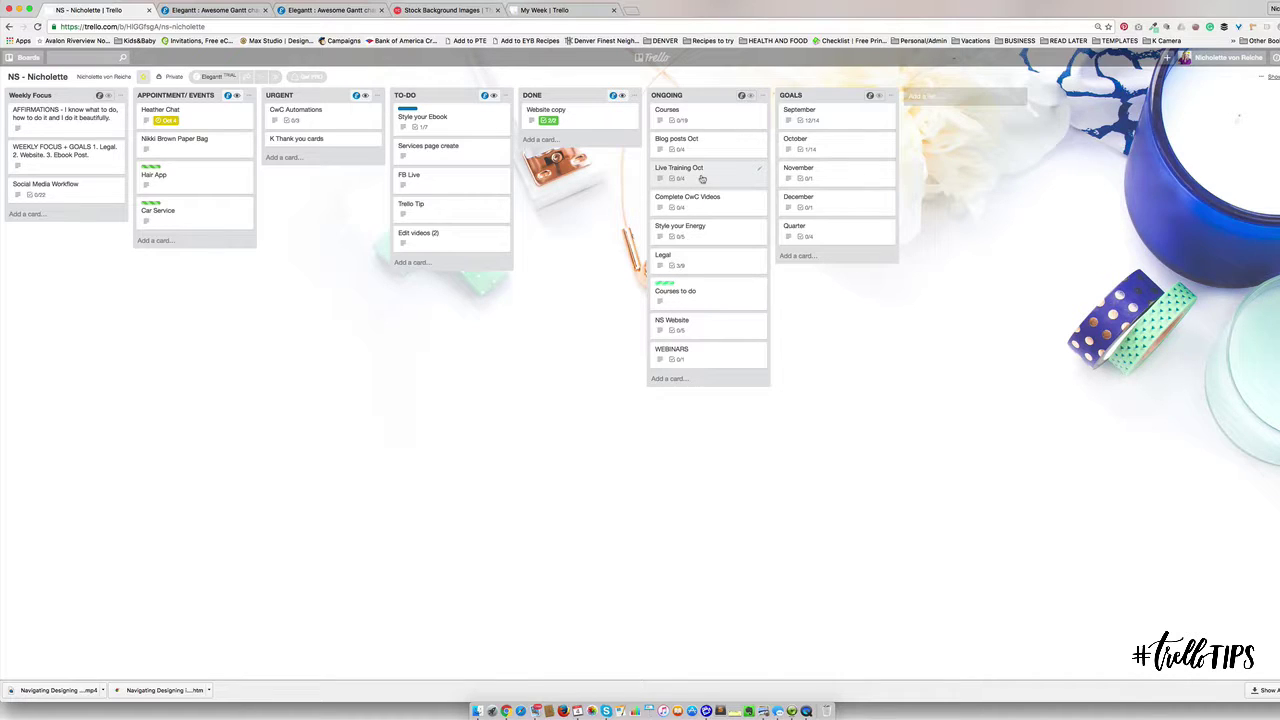
# Step: Check the Courses card, then reposition Legal in ONGOING directly below Courses to do
pyautogui.click(691, 116)
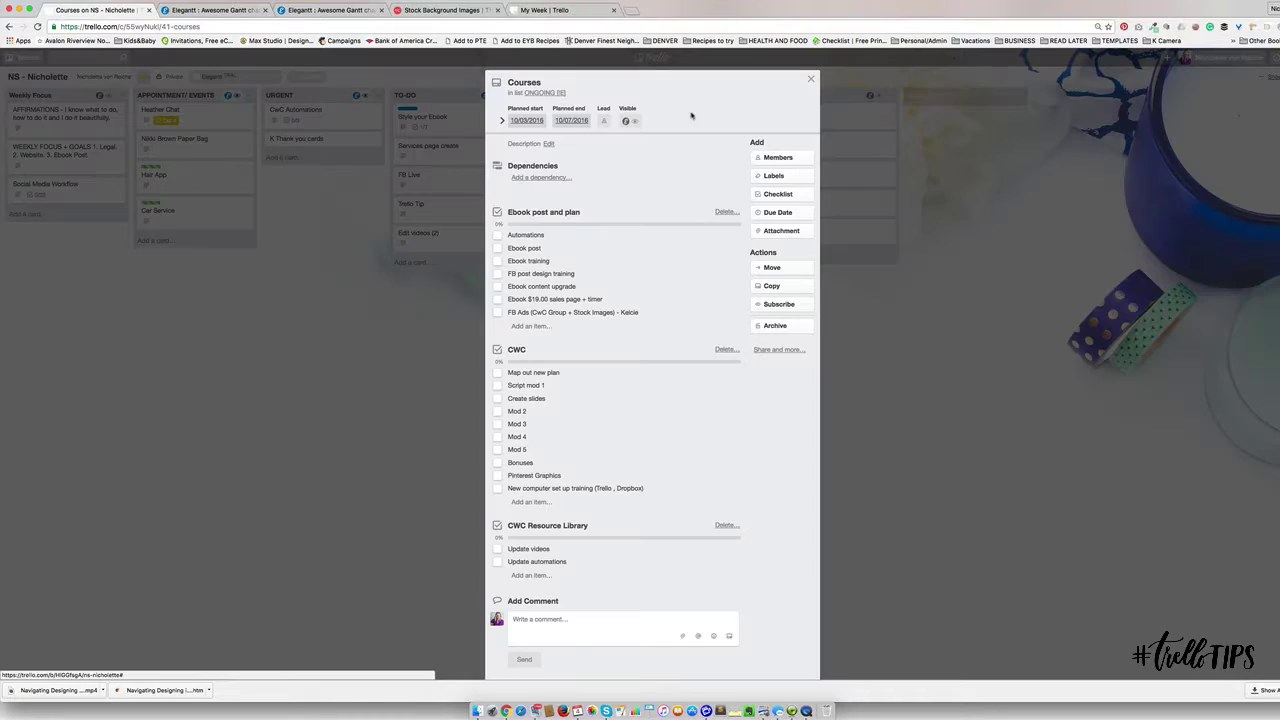
pyautogui.click(810, 79)
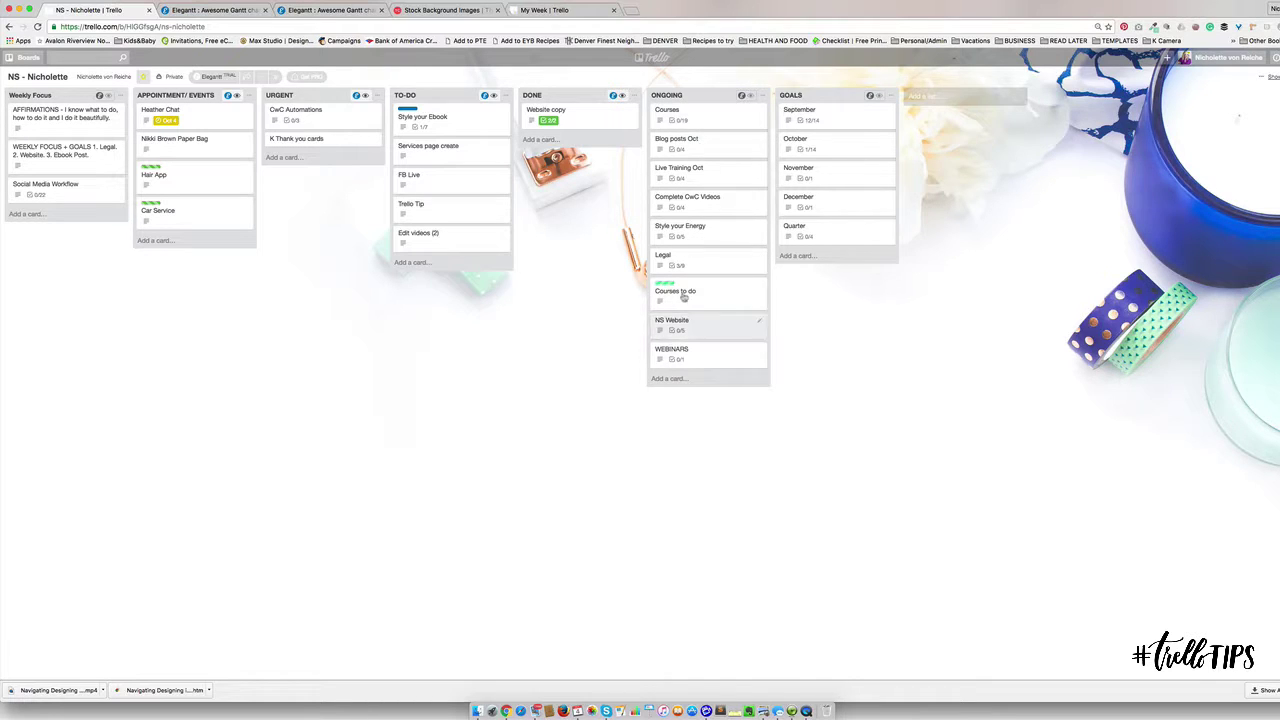
pyautogui.moveTo(677, 260); pyautogui.dragTo(423, 243)
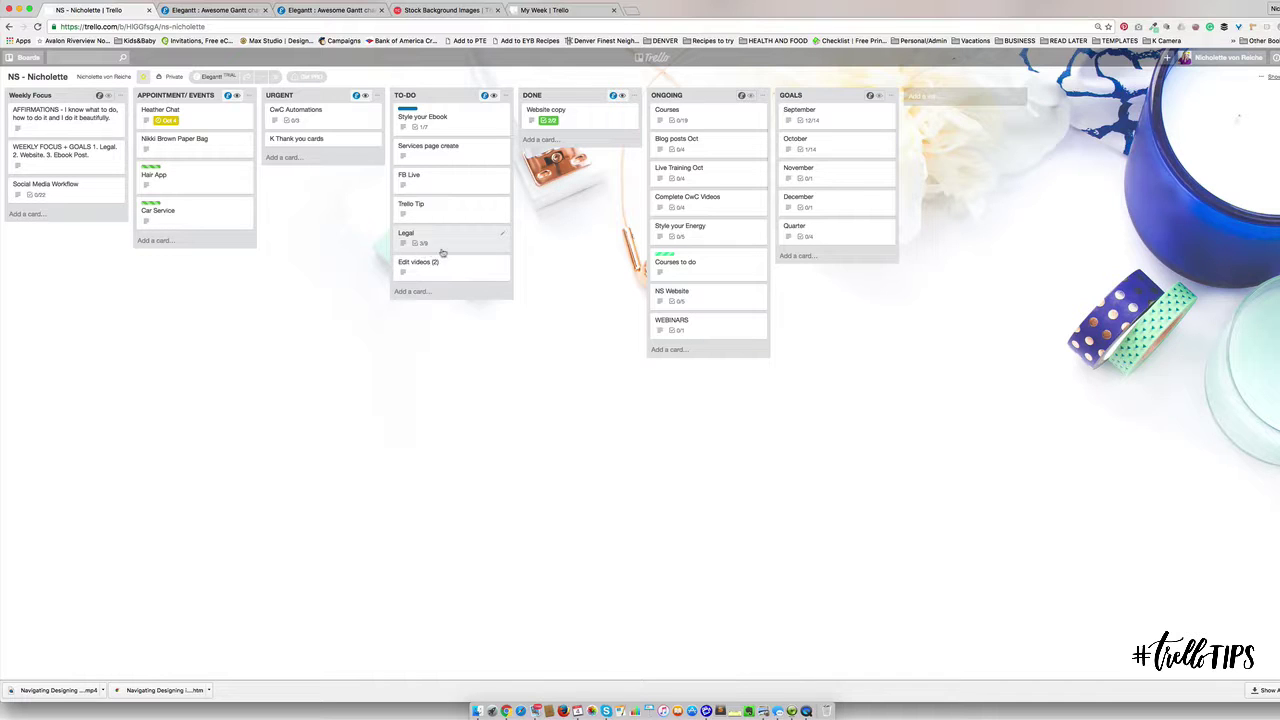
pyautogui.moveTo(414, 244); pyautogui.dragTo(655, 307)
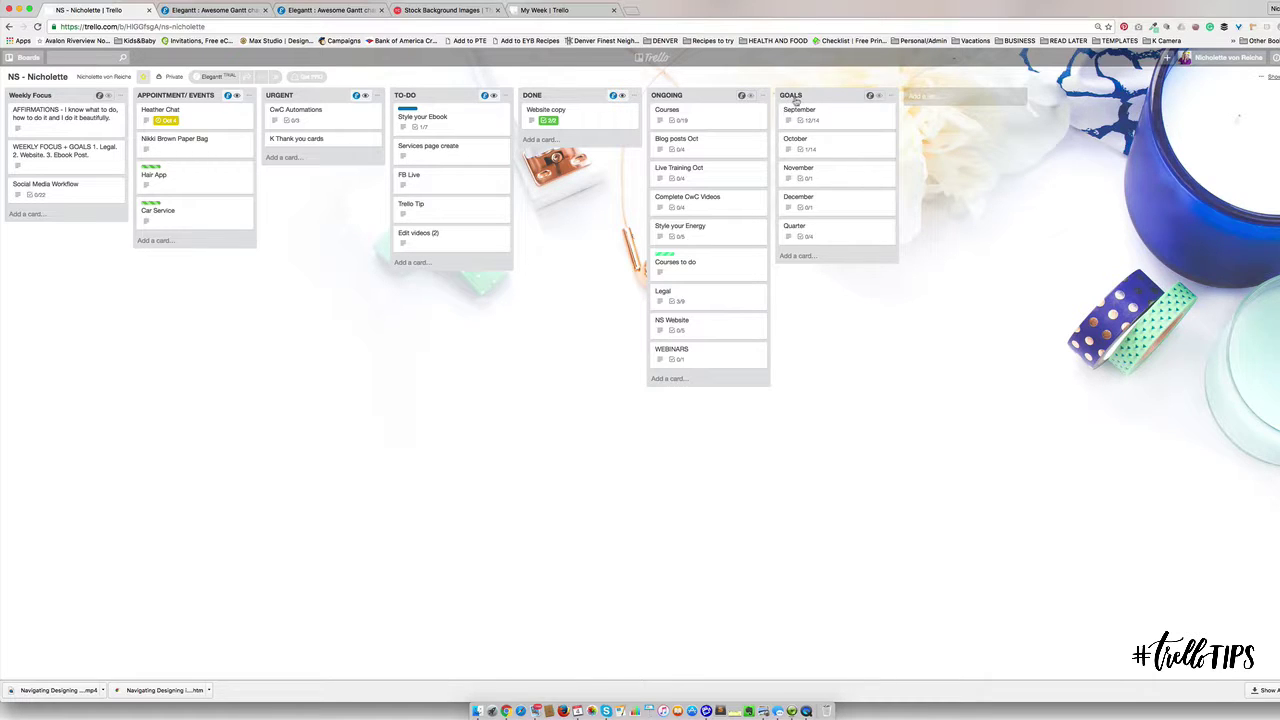
pyautogui.click(24, 58)
pyautogui.click(43, 152)
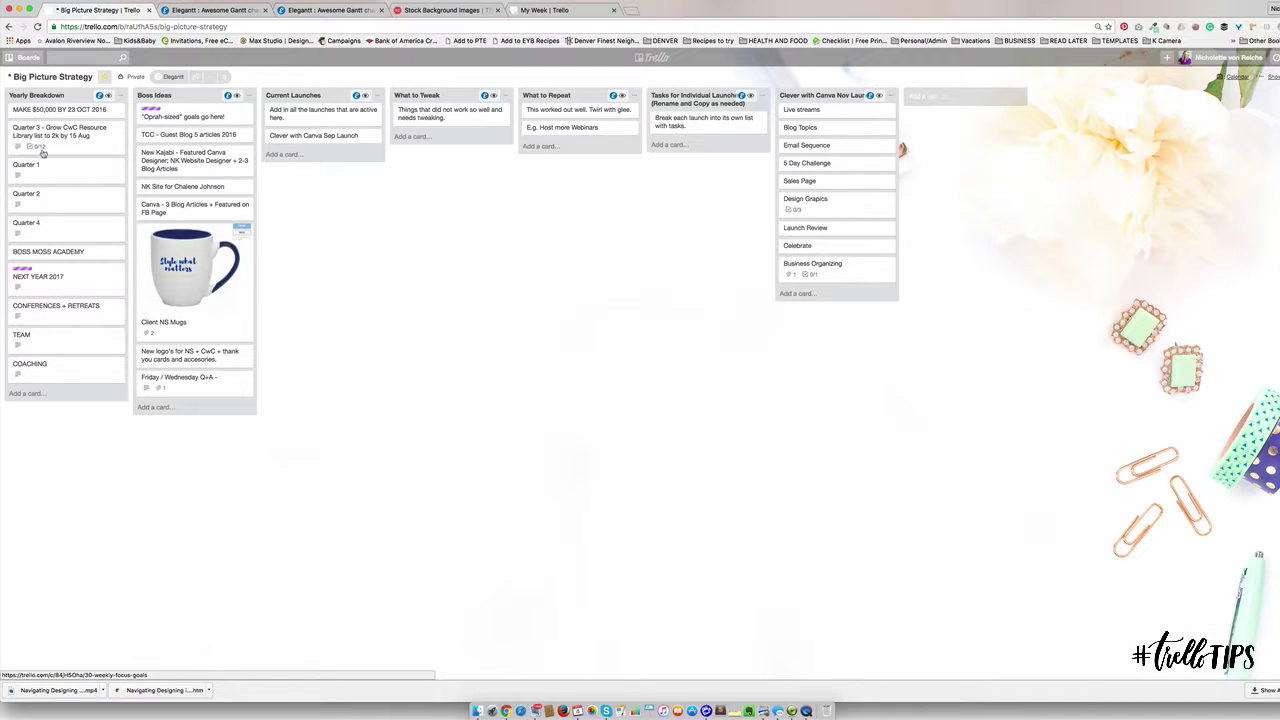
pyautogui.click(24, 58)
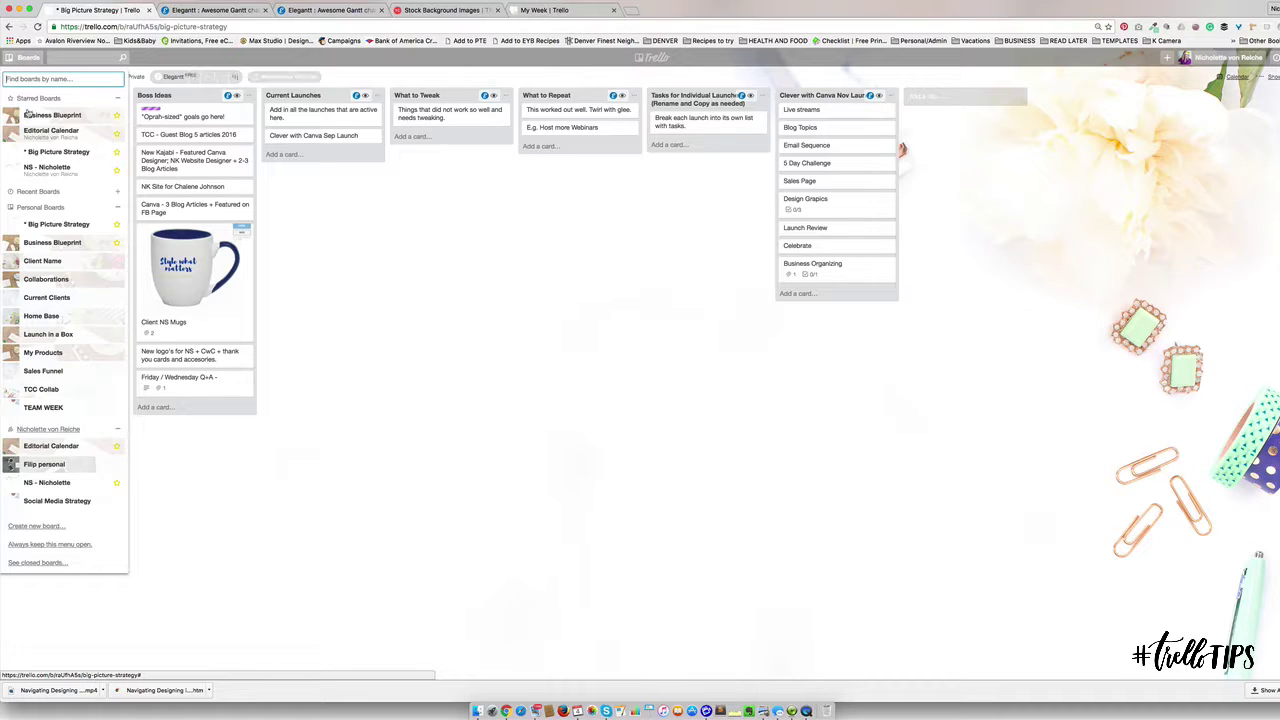
pyautogui.click(44, 483)
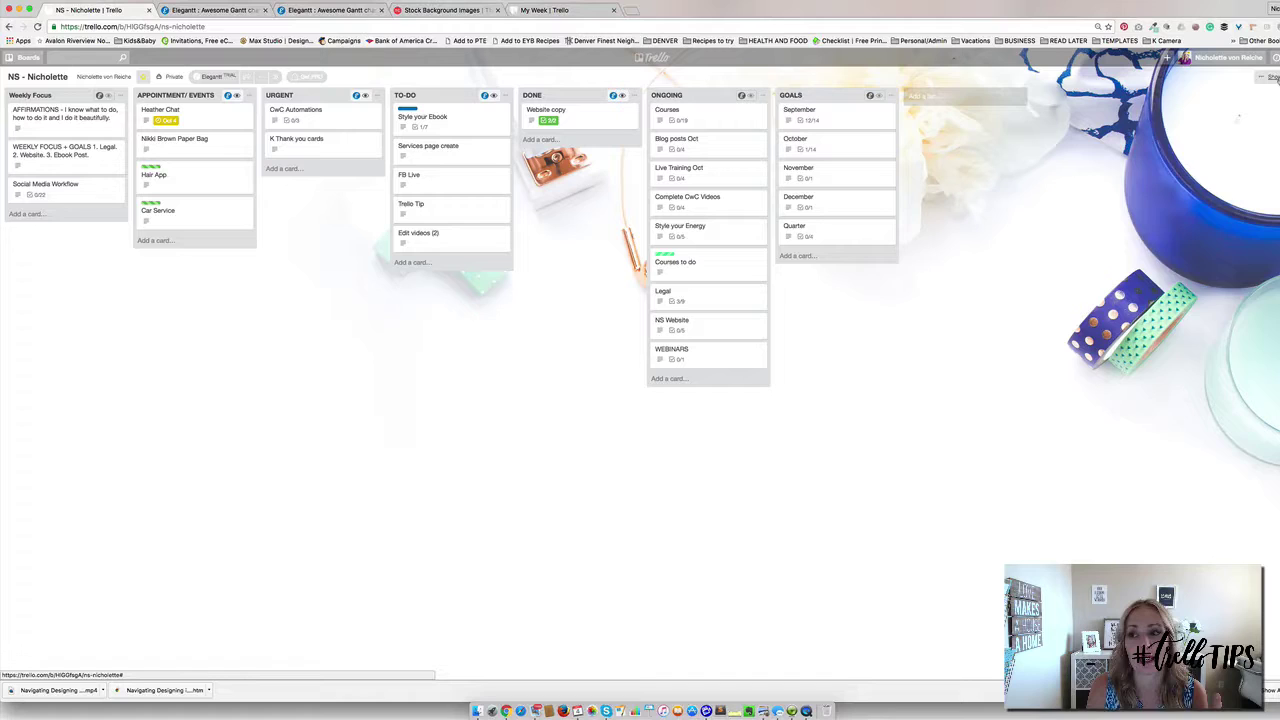
# Step: View the Gantt Chart power-up details in the board's Power-Ups and follow Learn more to Elegantt
pyautogui.click(1272, 77)
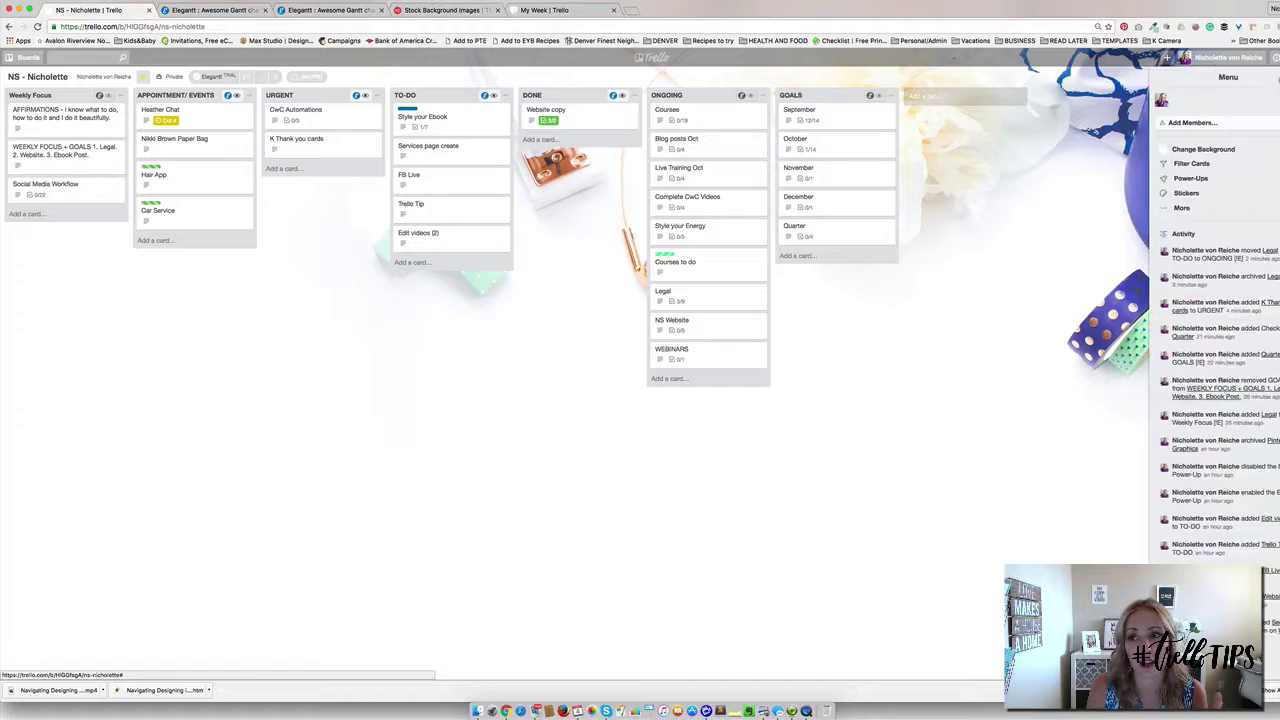
pyautogui.click(1196, 179)
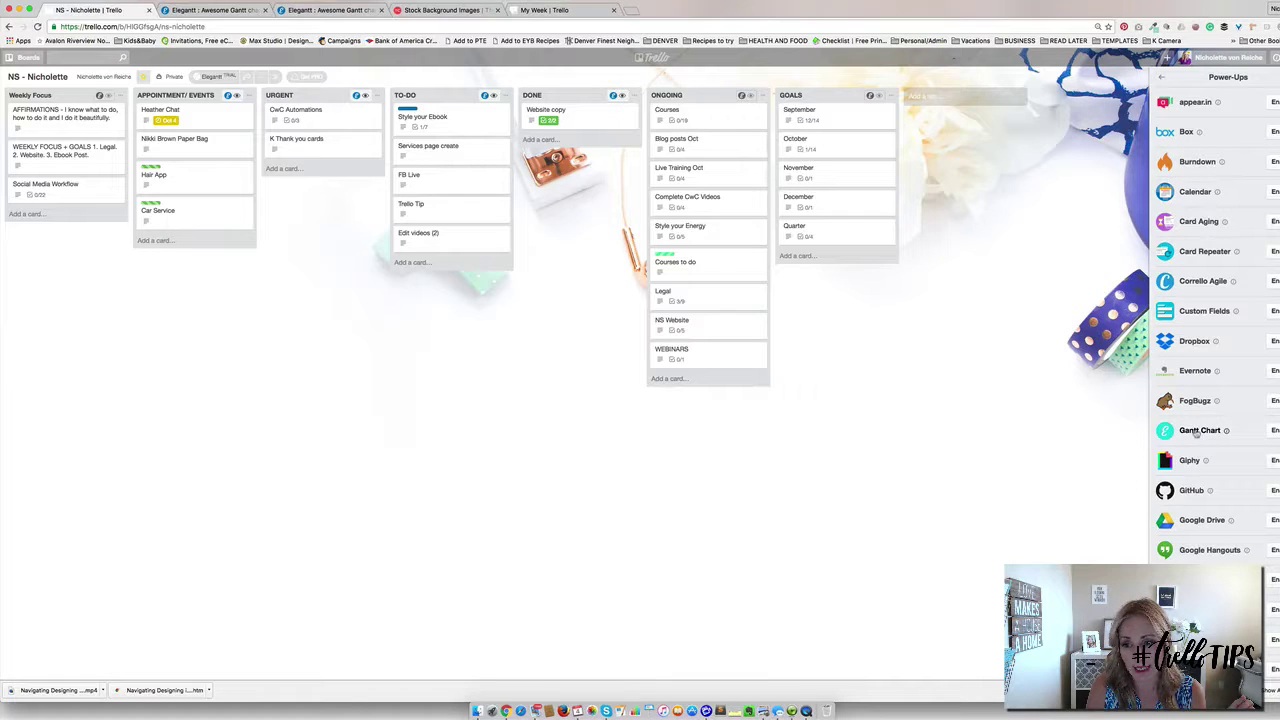
pyautogui.click(1199, 431)
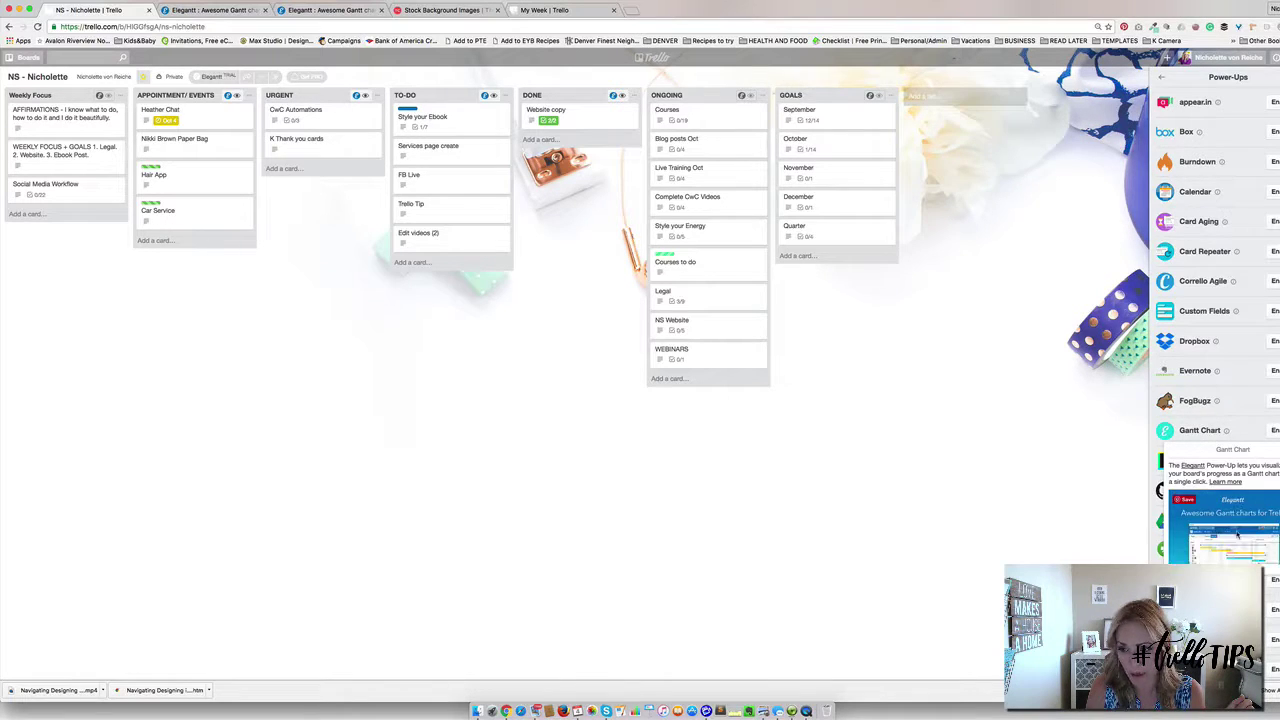
pyautogui.keyDown('super'); pyautogui.click(1237, 537); pyautogui.keyUp('super')
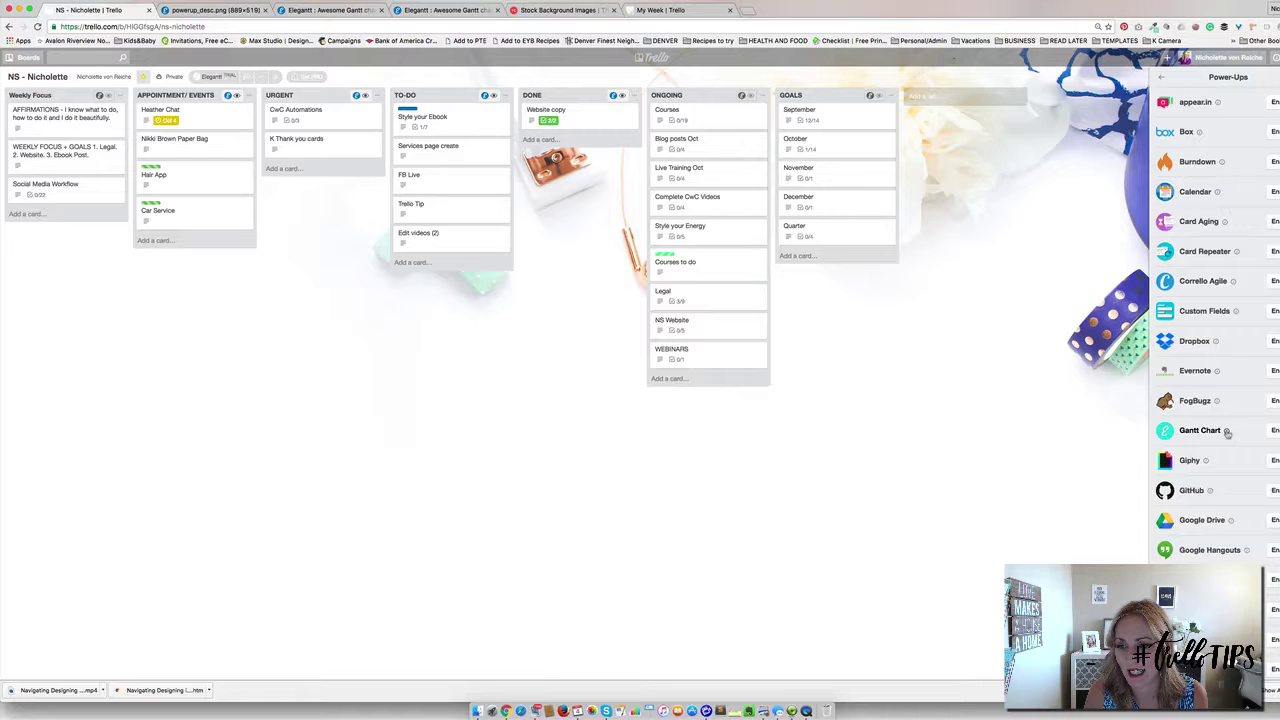
pyautogui.click(1227, 432)
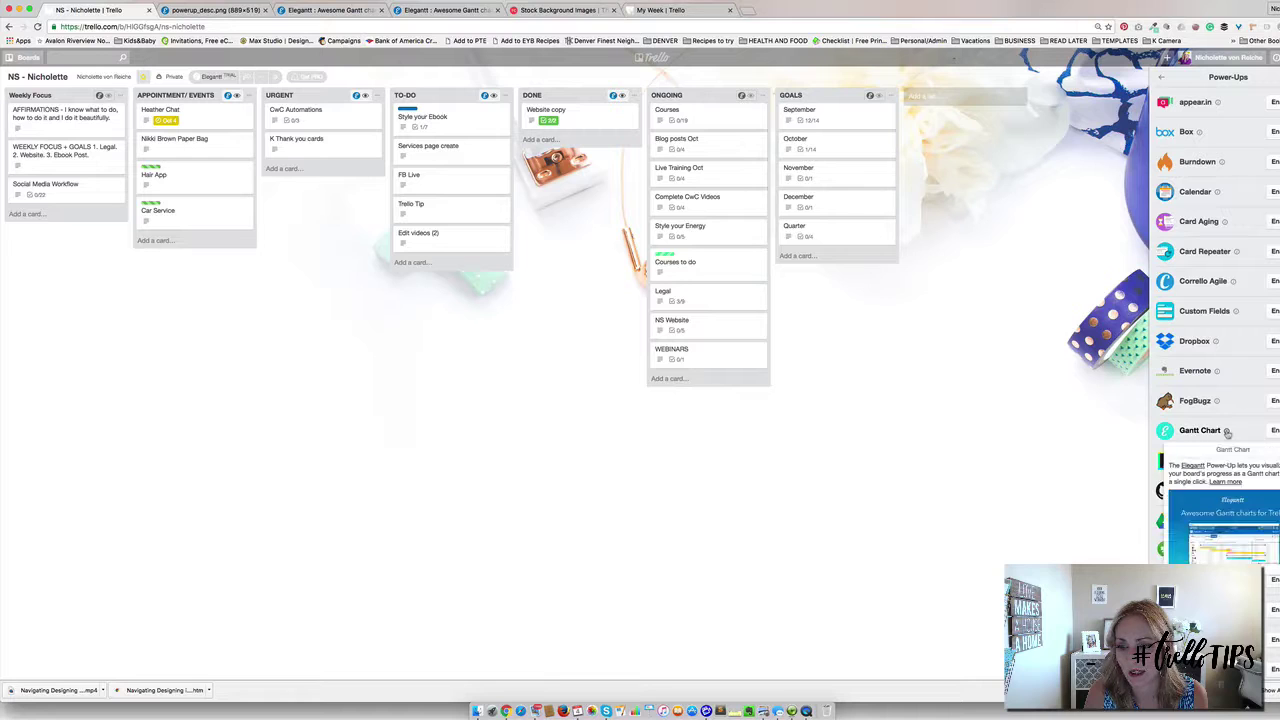
pyautogui.click(1217, 481)
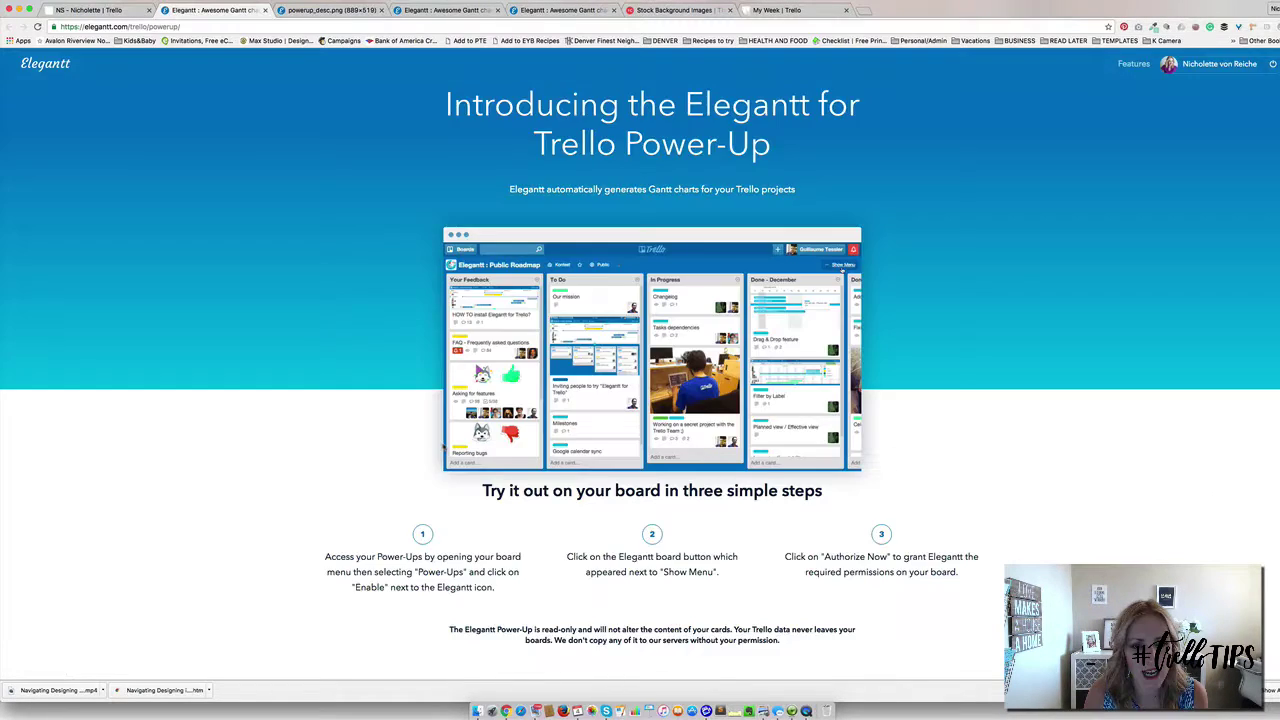
# Step: Read through the Elegantt power-up introduction, then return to the NS board
pyautogui.scroll(-2, 444, 448)
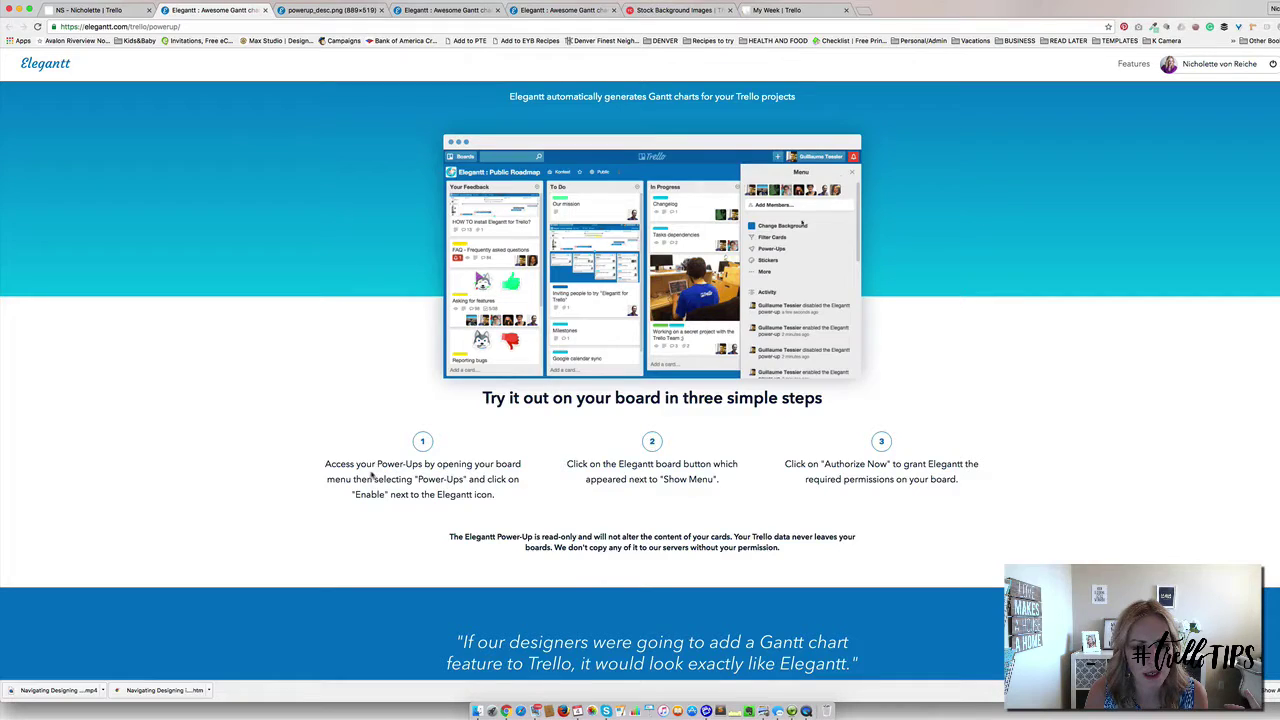
pyautogui.scroll(-6, 373, 475)
pyautogui.scroll(-5, 504, 469)
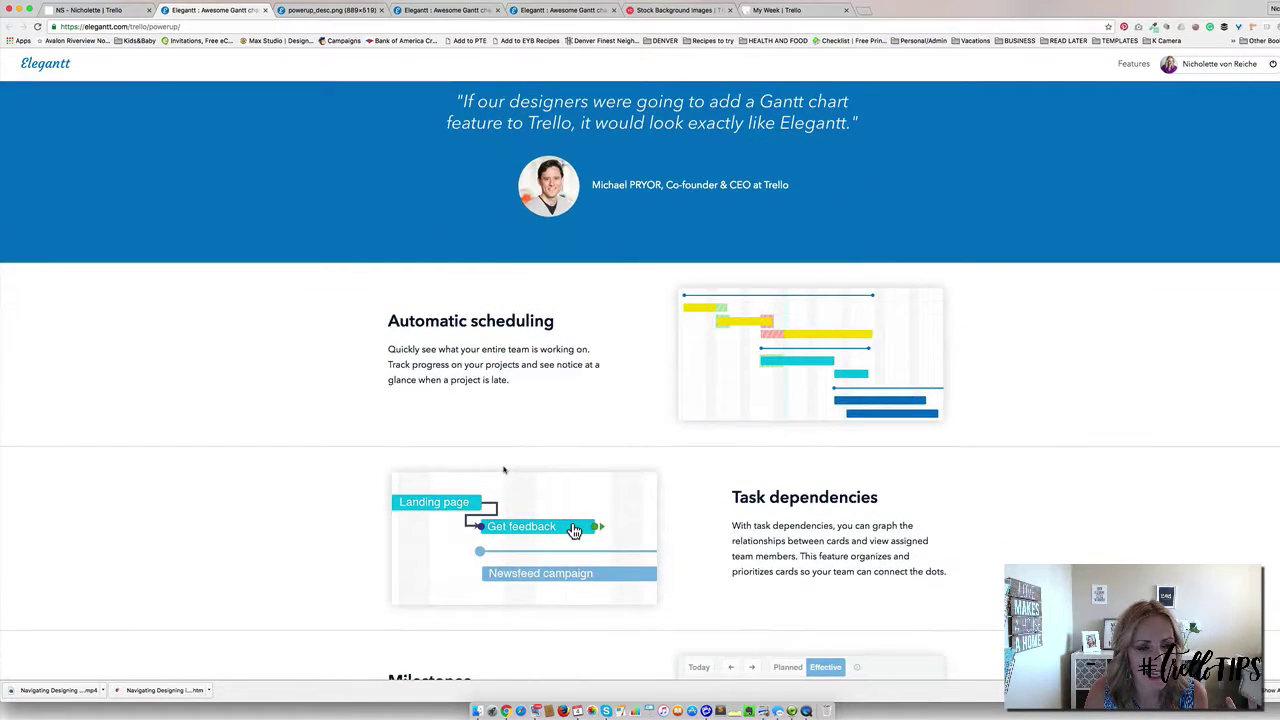
pyautogui.scroll(-3, 665, 341)
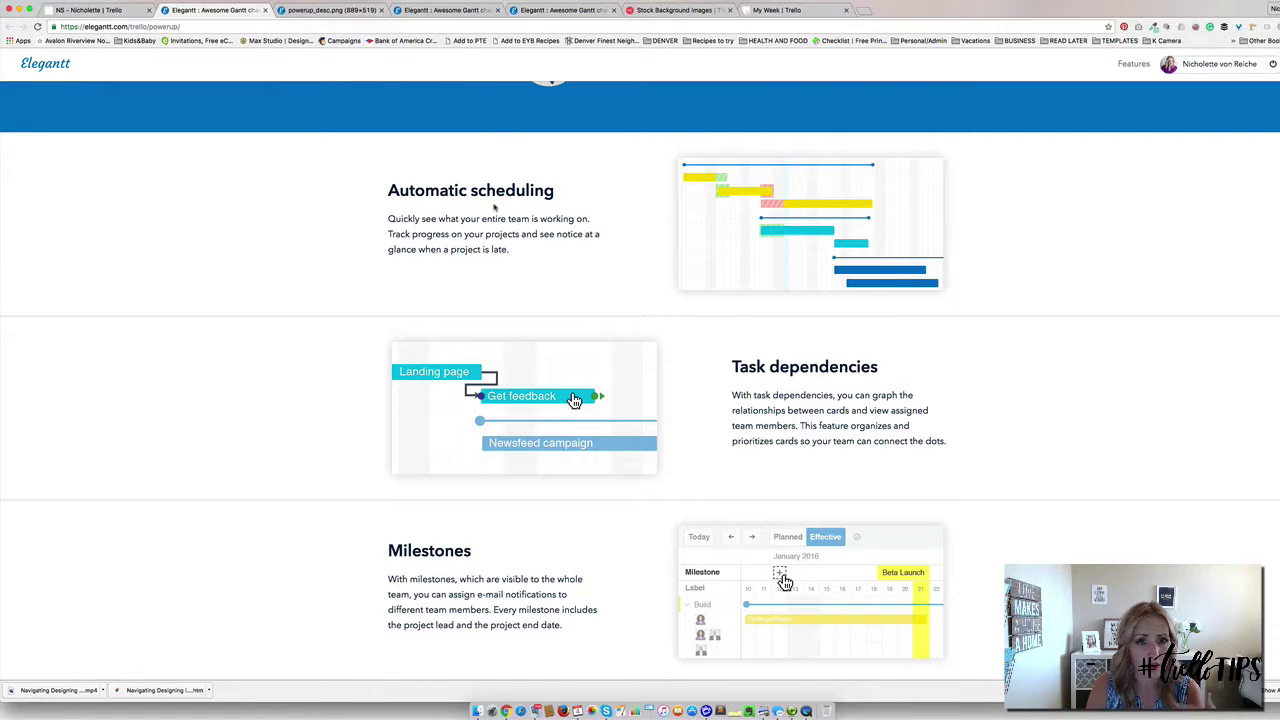
pyautogui.click(100, 10)
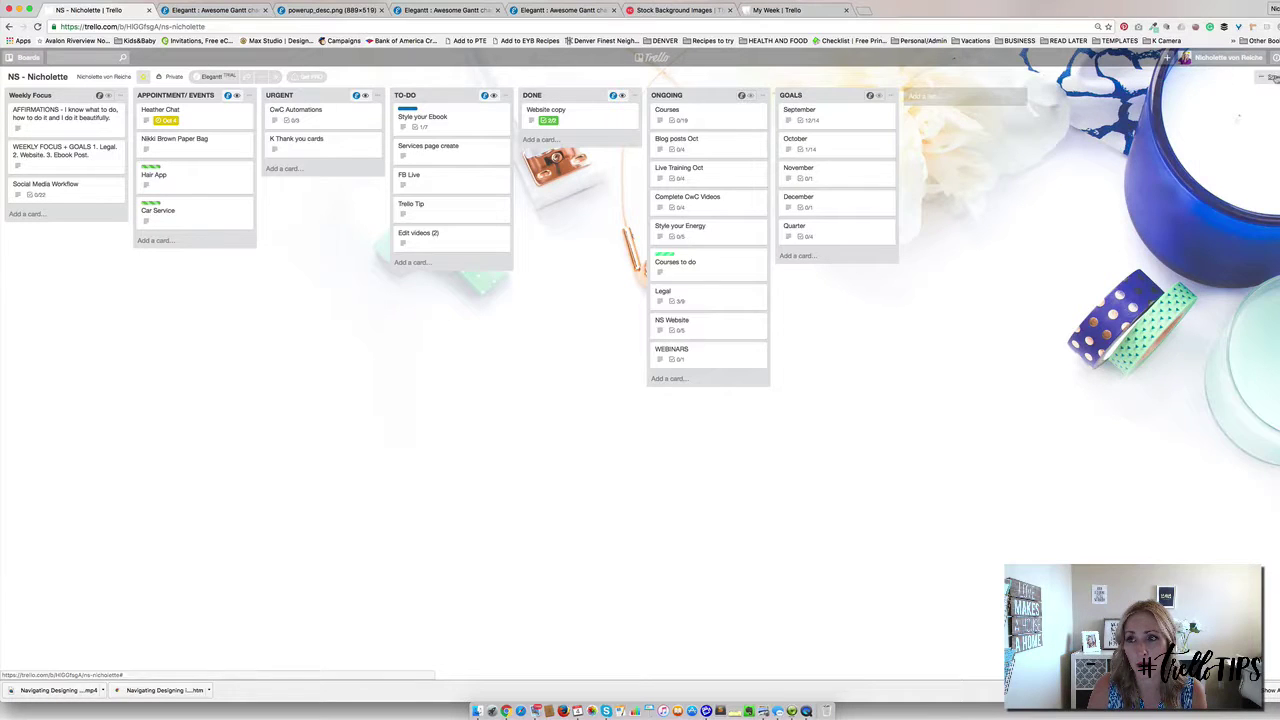
# Step: Enable the Calendar power-up, preview the calendar view, then go back to the board's lists
pyautogui.click(1274, 191)
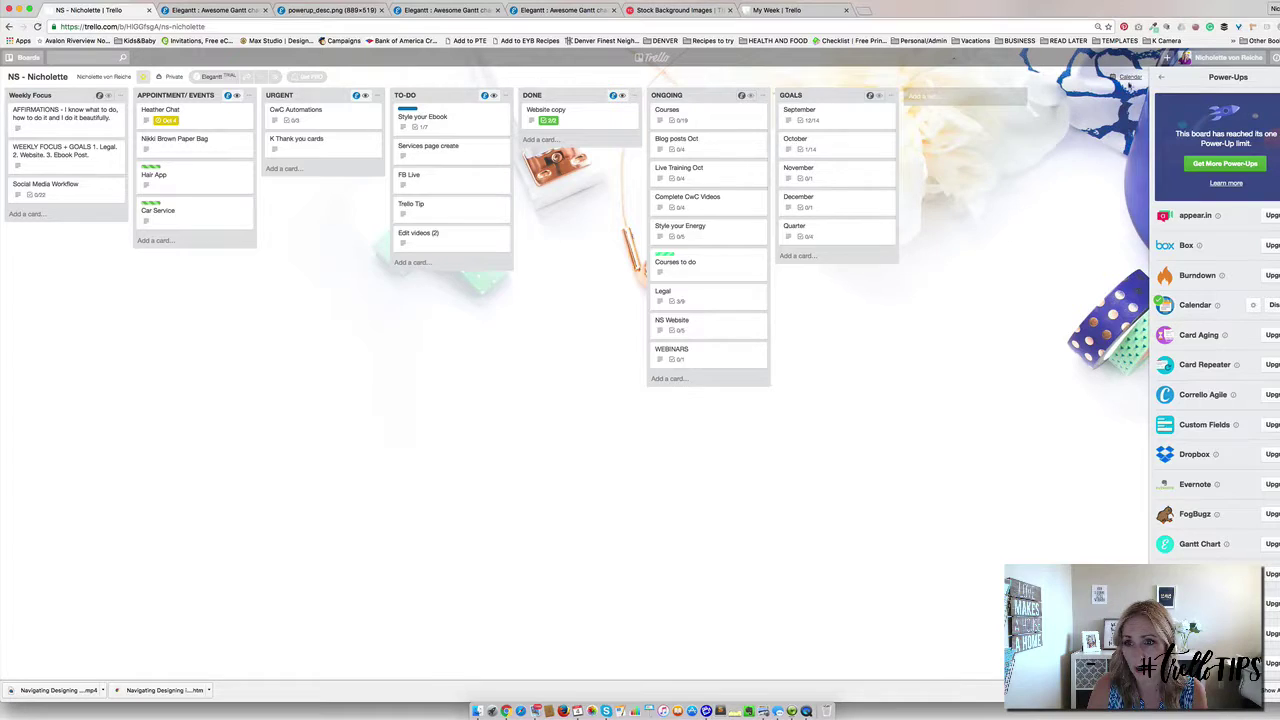
pyautogui.click(1130, 77)
pyautogui.scroll(-5, 531, 403)
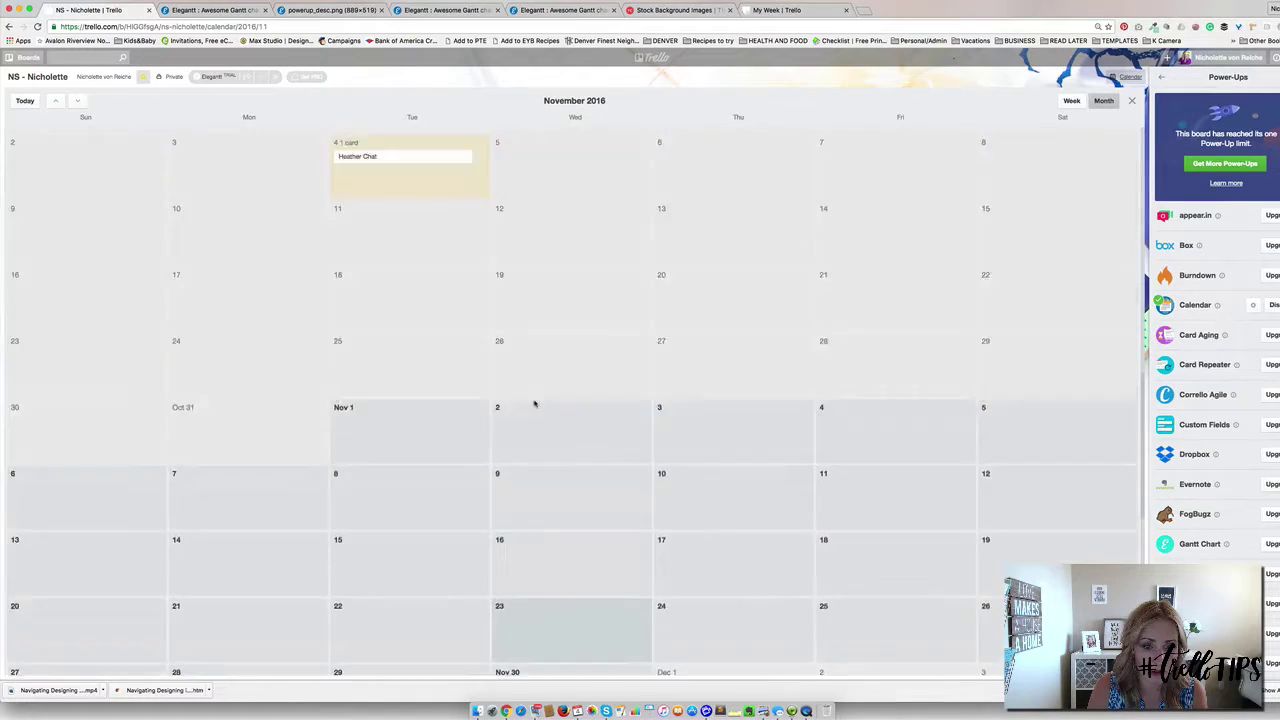
pyautogui.scroll(10, 534, 403)
pyautogui.click(1131, 100)
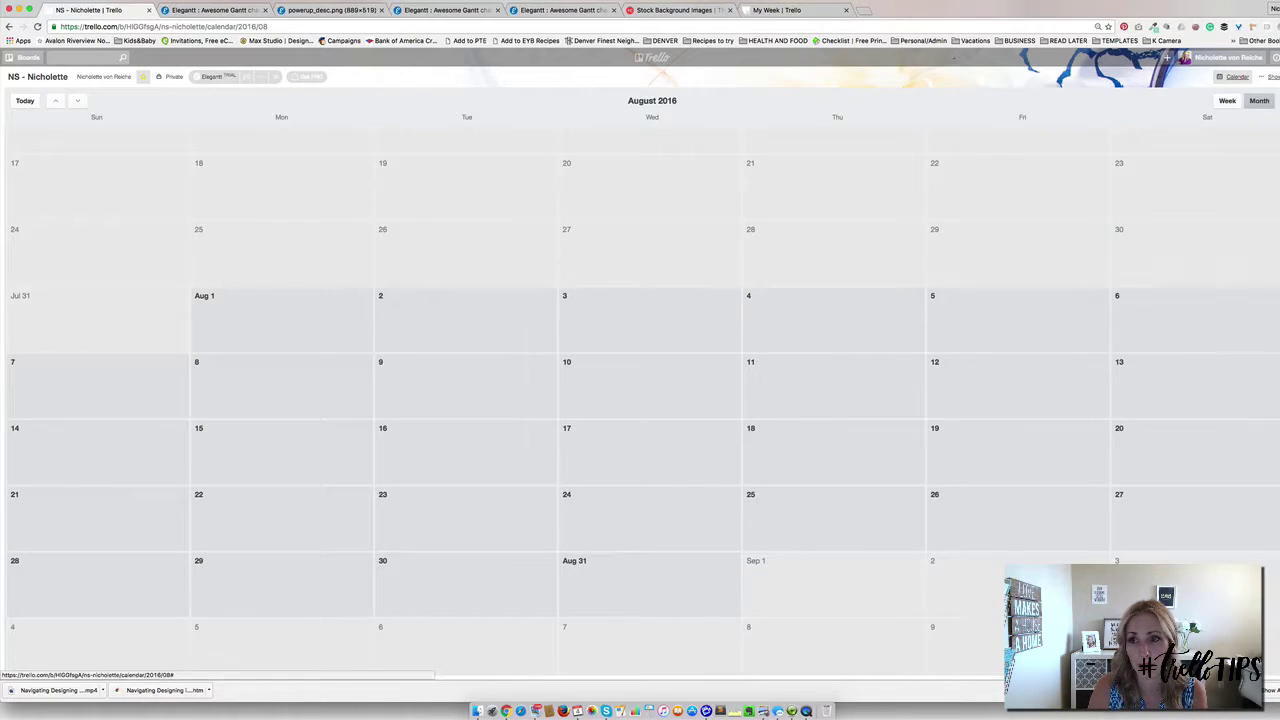
pyautogui.click(1237, 77)
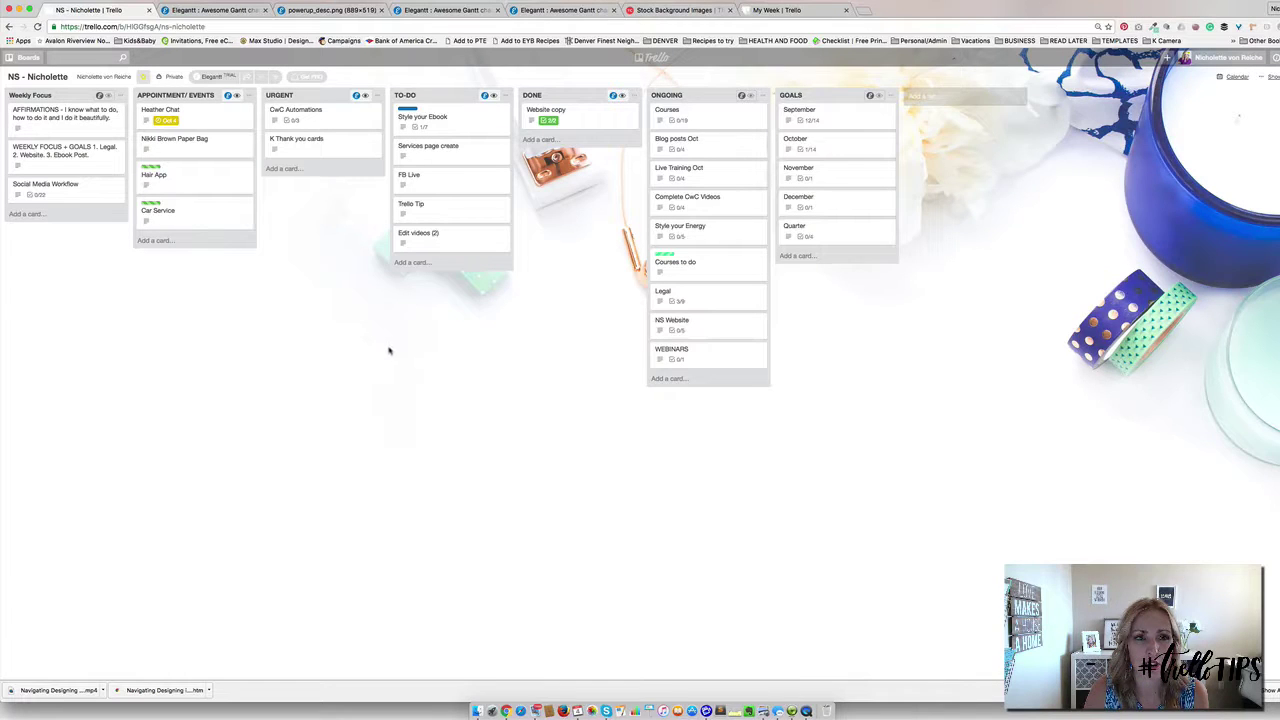
pyautogui.click(434, 12)
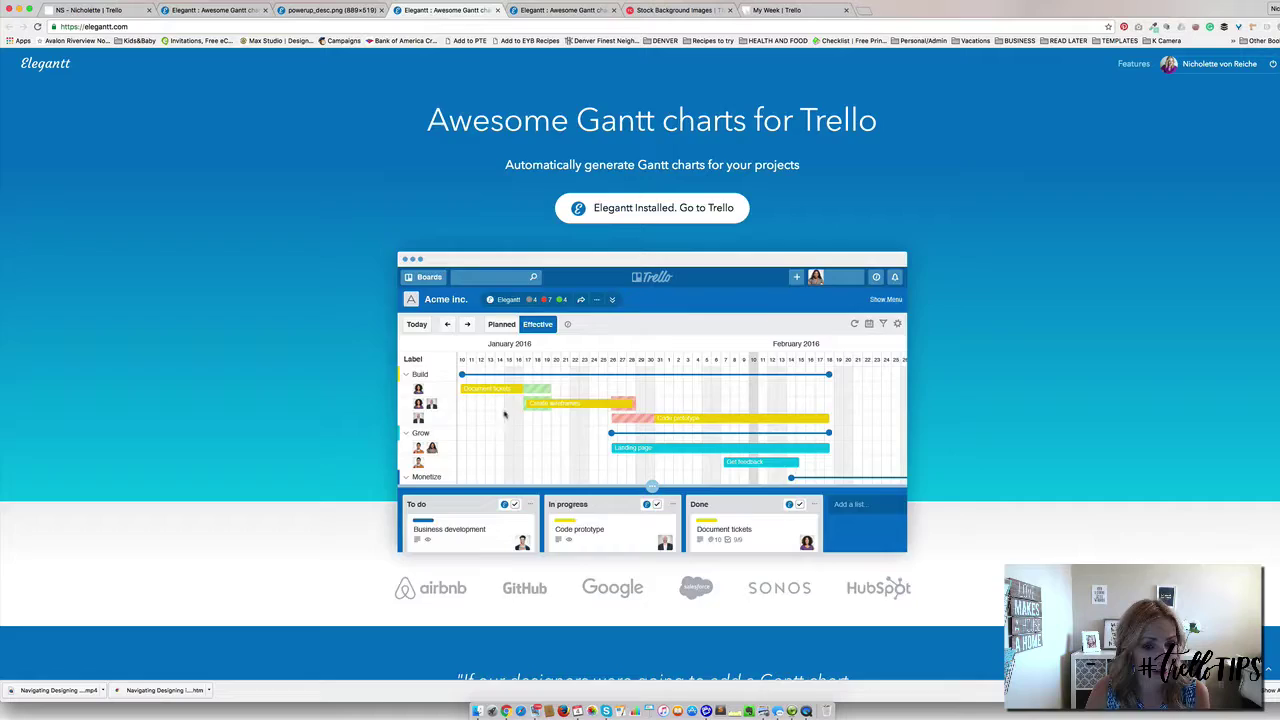
pyautogui.hotkey('ctrl', 'Tab')
pyautogui.scroll(-2, 943, 404)
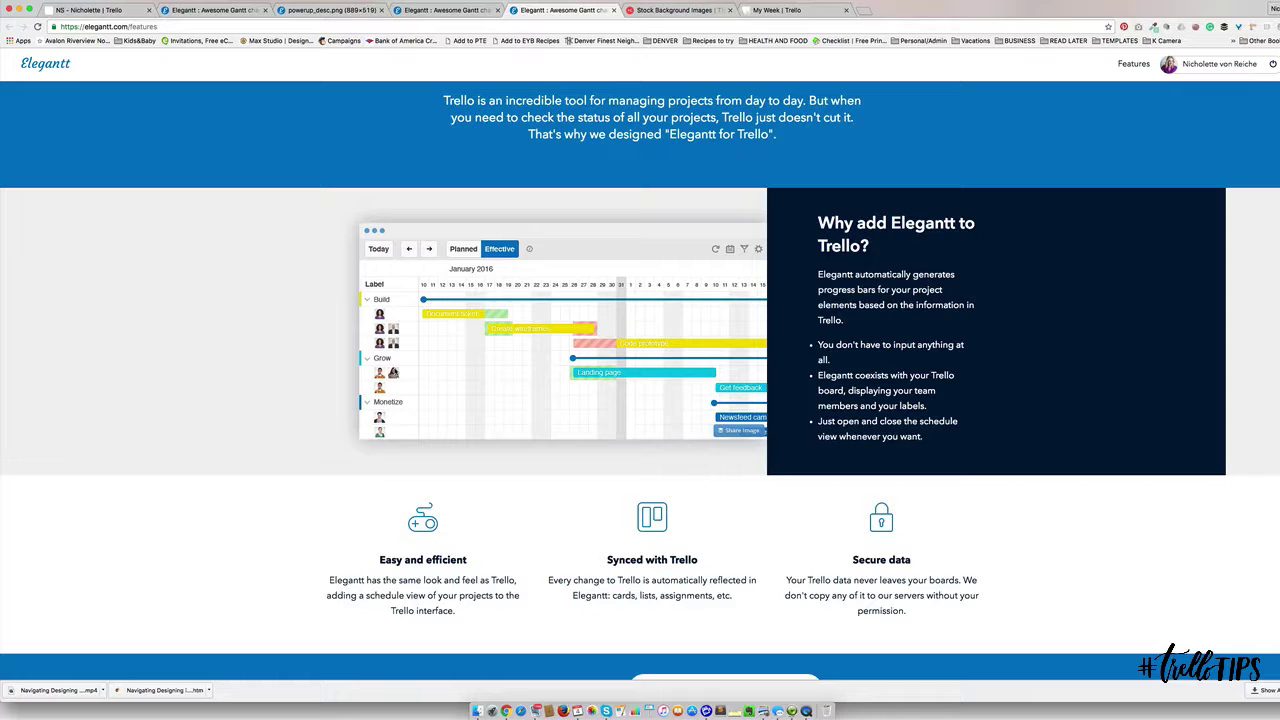
pyautogui.scroll(-3, 483, 446)
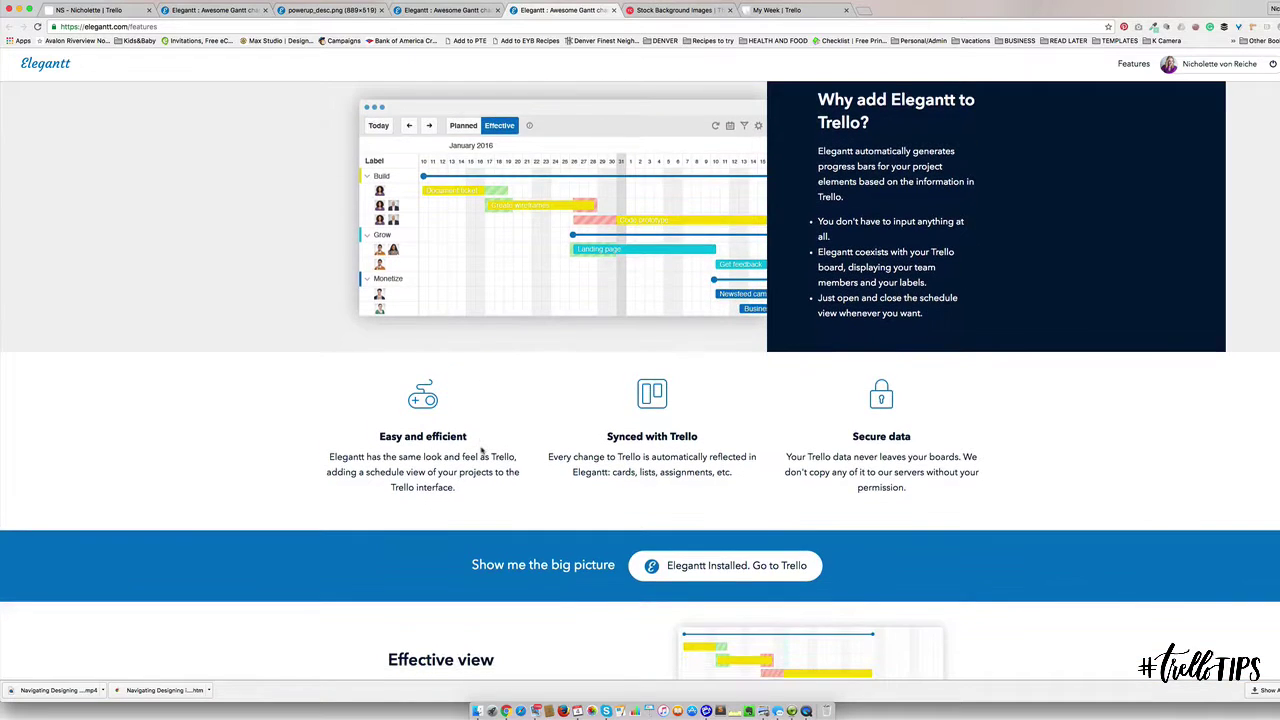
pyautogui.scroll(-6, 482, 451)
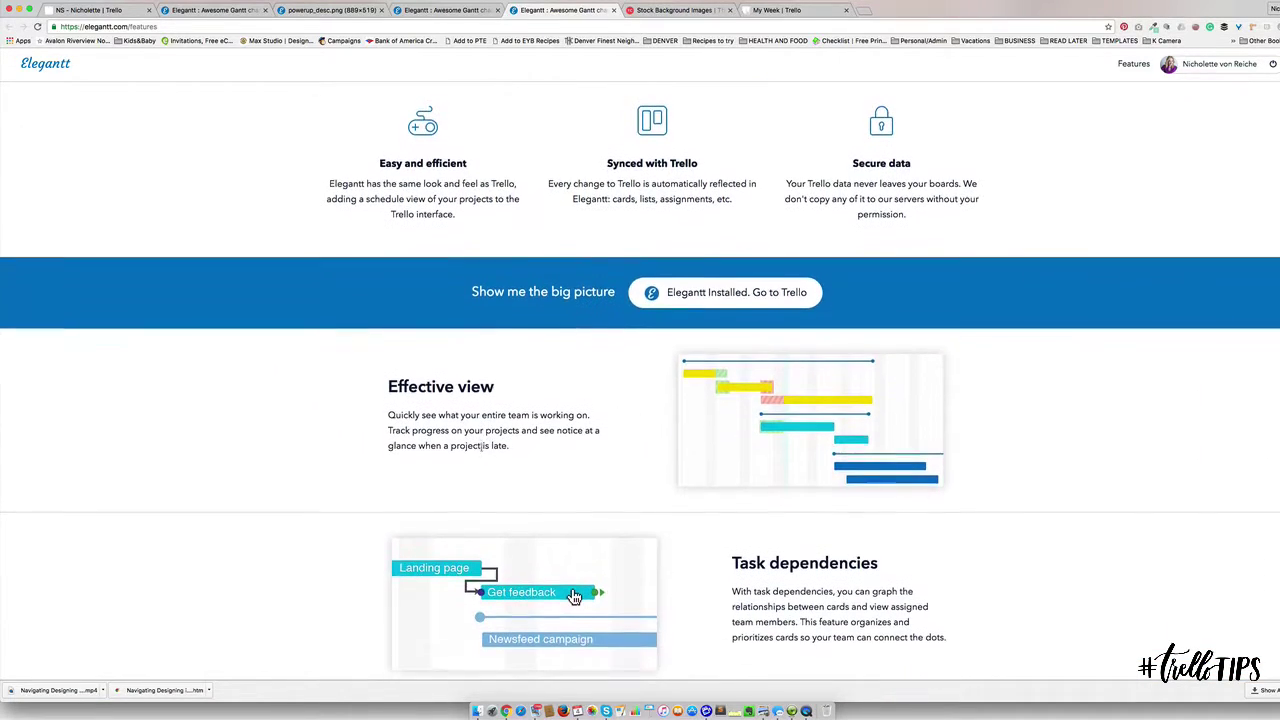
pyautogui.scroll(11, 481, 447)
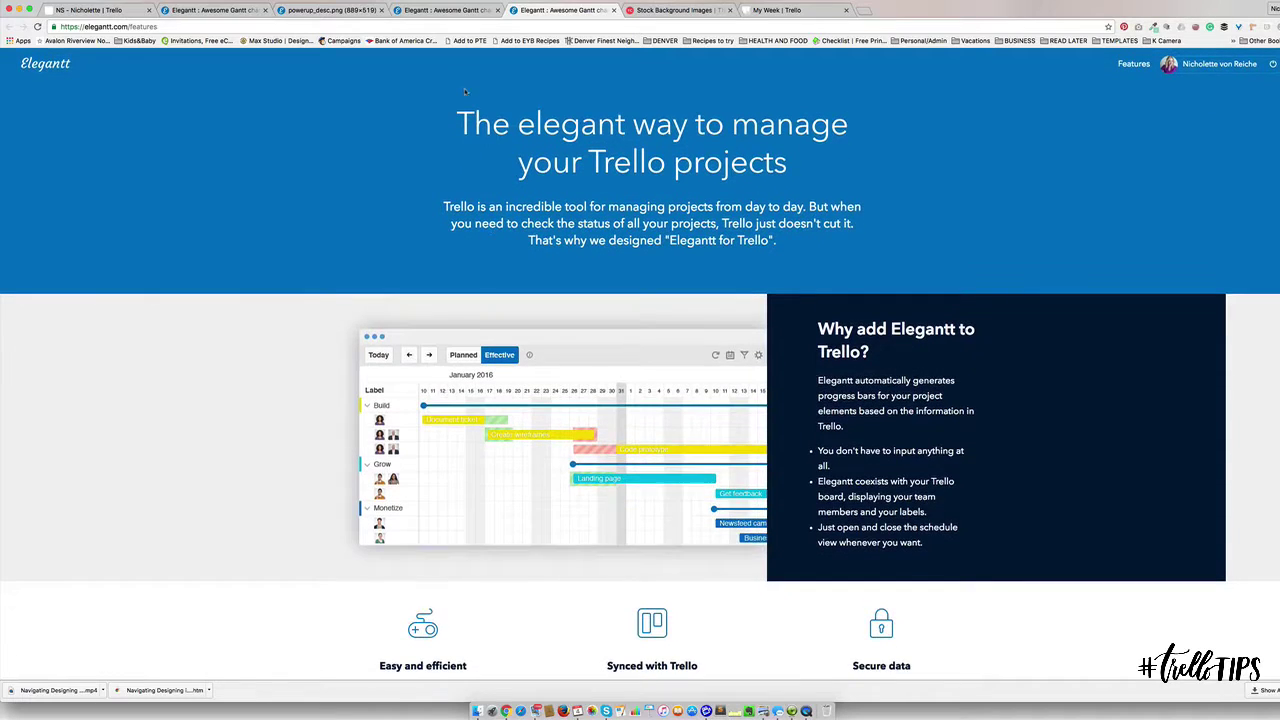
pyautogui.click(177, 10)
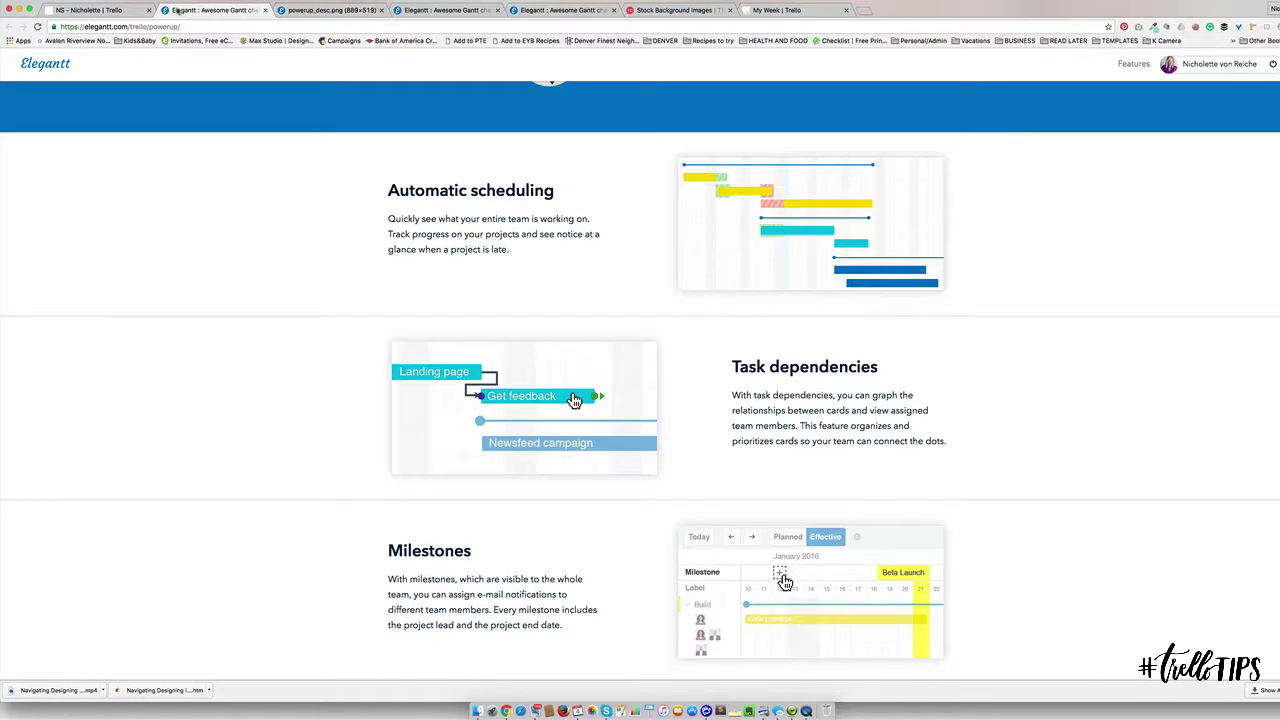
pyautogui.scroll(17, 405, 133)
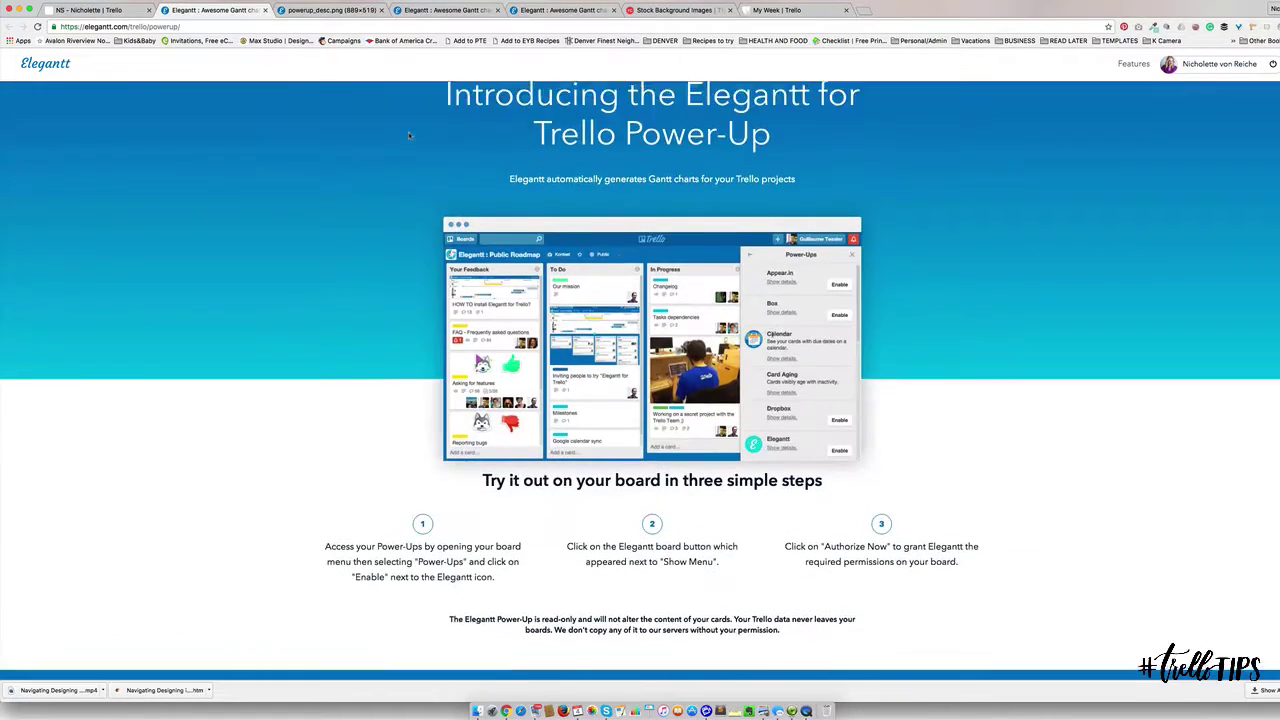
pyautogui.scroll(-5, 533, 317)
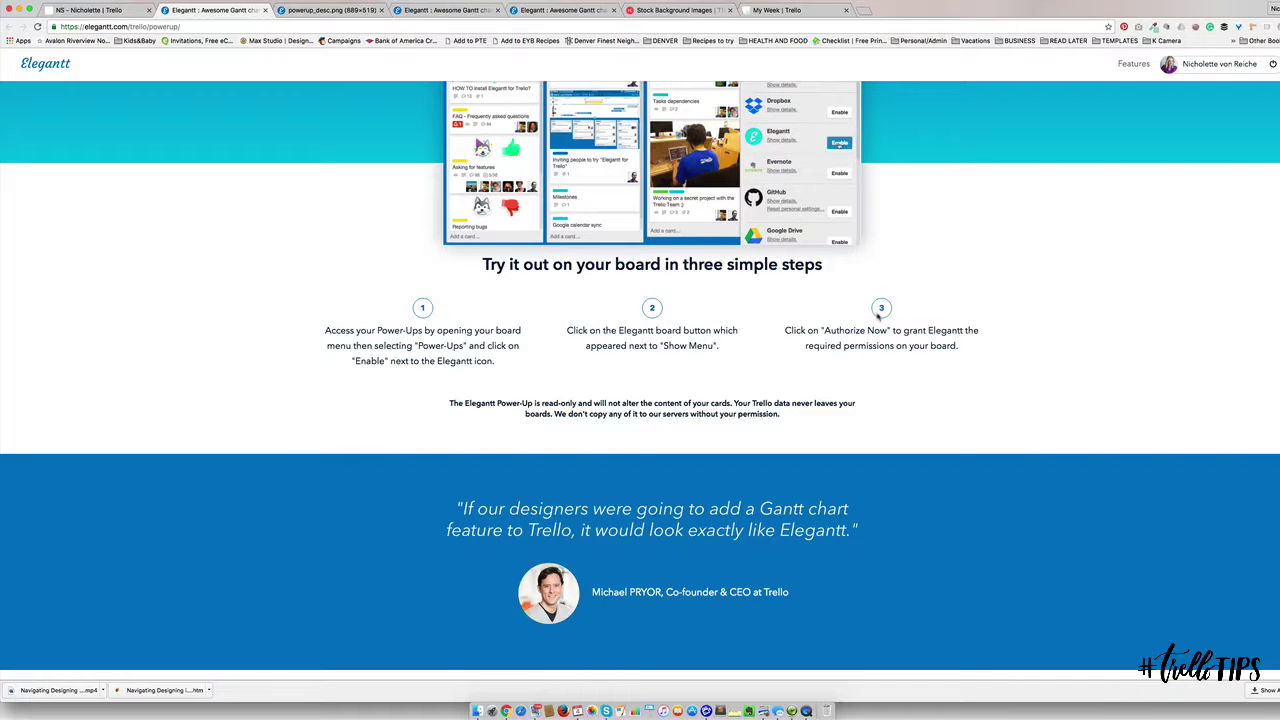
pyautogui.click(90, 10)
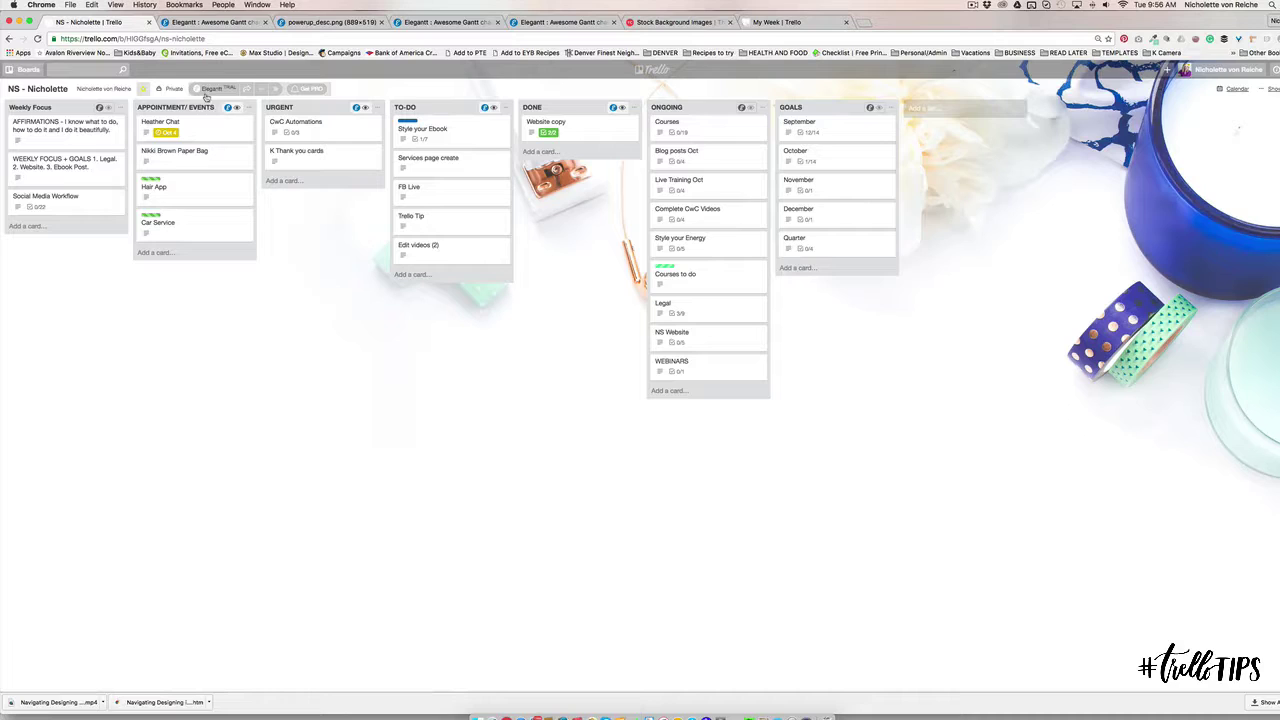
# Step: Toggle the Elegantt Gantt timeline on, off and on again, then open the Style your Ebook card
pyautogui.click(213, 90)
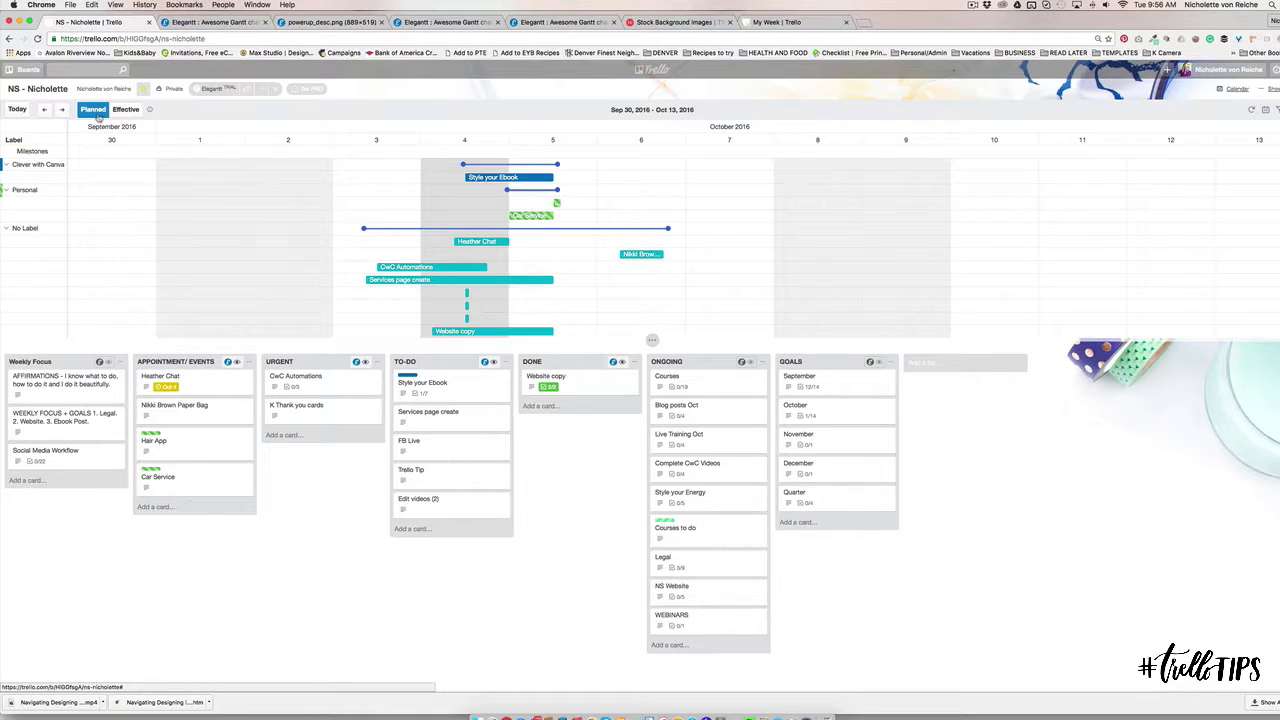
pyautogui.moveTo(370, 265)
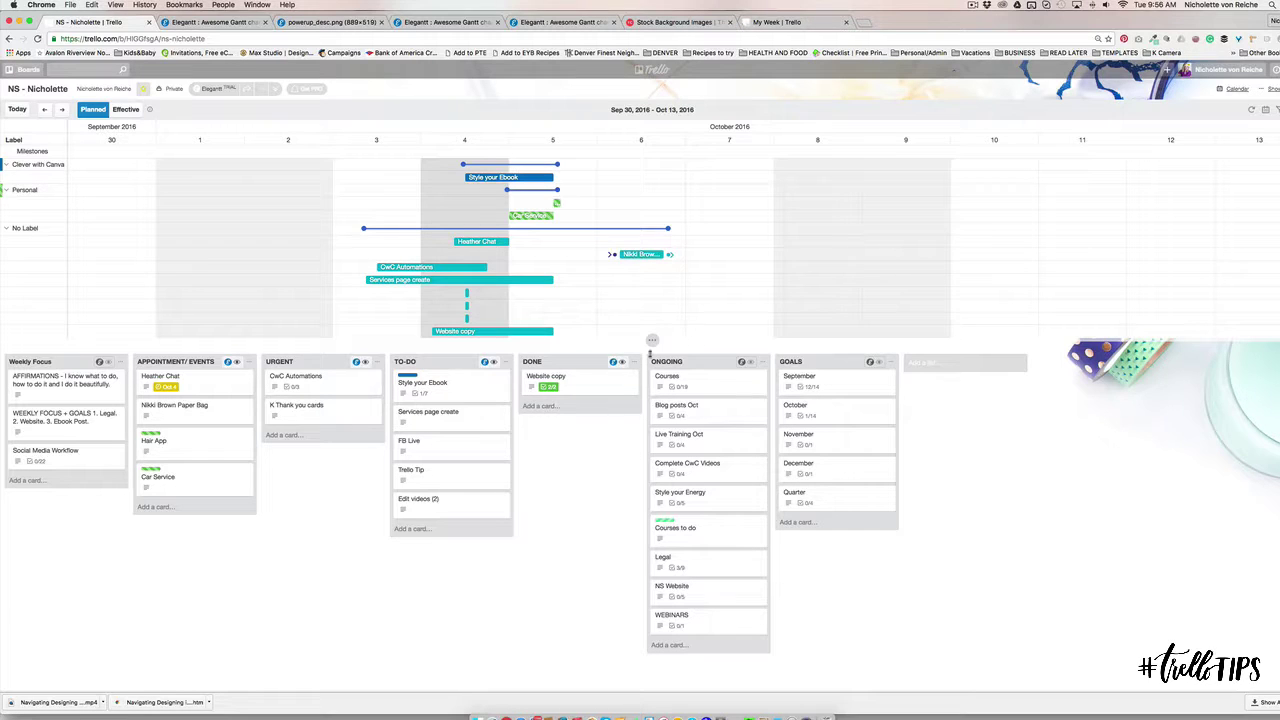
pyautogui.click(203, 93)
pyautogui.click(204, 91)
pyautogui.click(474, 178)
# Step: Move Trello Tip above FB Live and give it a 'Depends on' dependency on TO-DO's Trello Tip
pyautogui.click(450, 418)
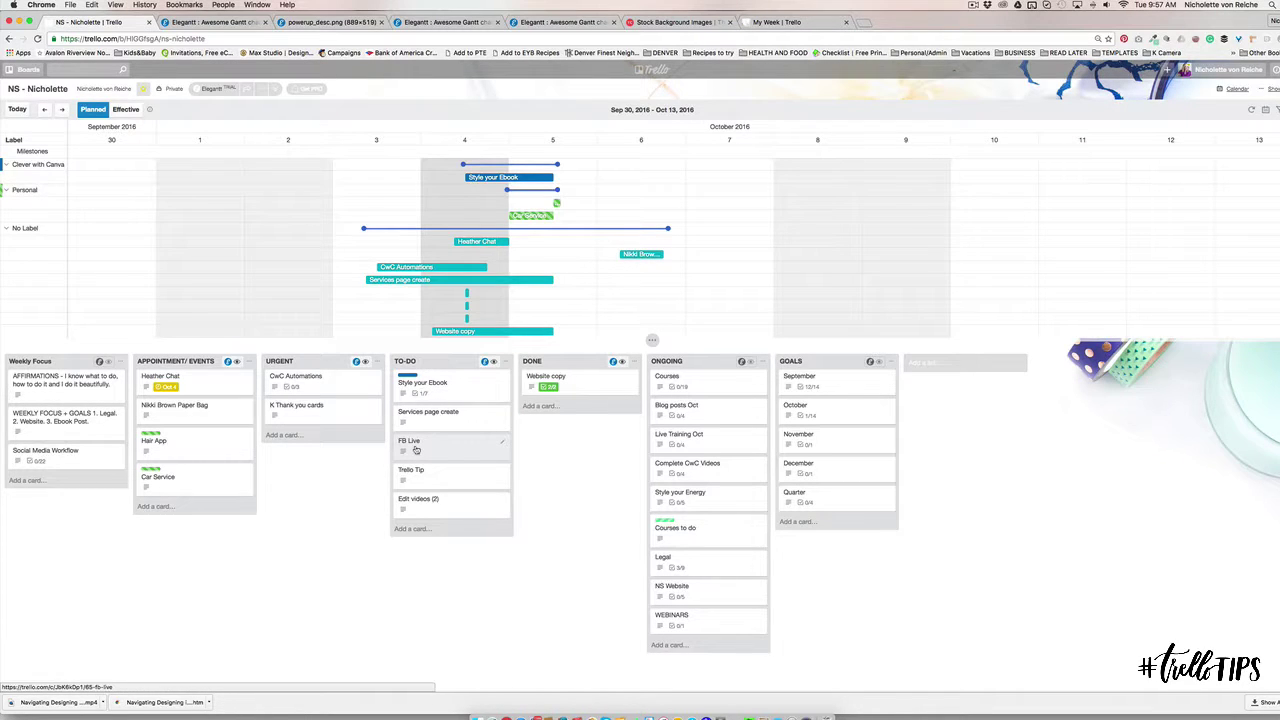
pyautogui.moveTo(418, 478); pyautogui.dragTo(420, 450)
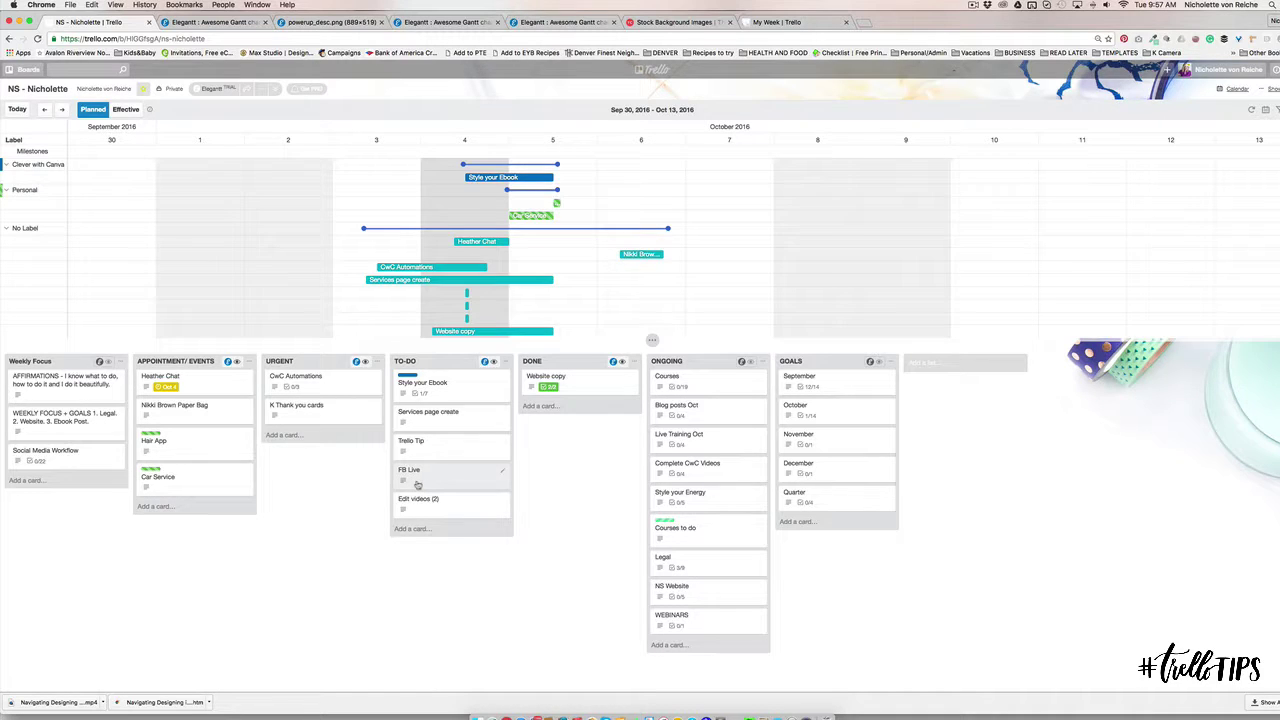
pyautogui.click(434, 455)
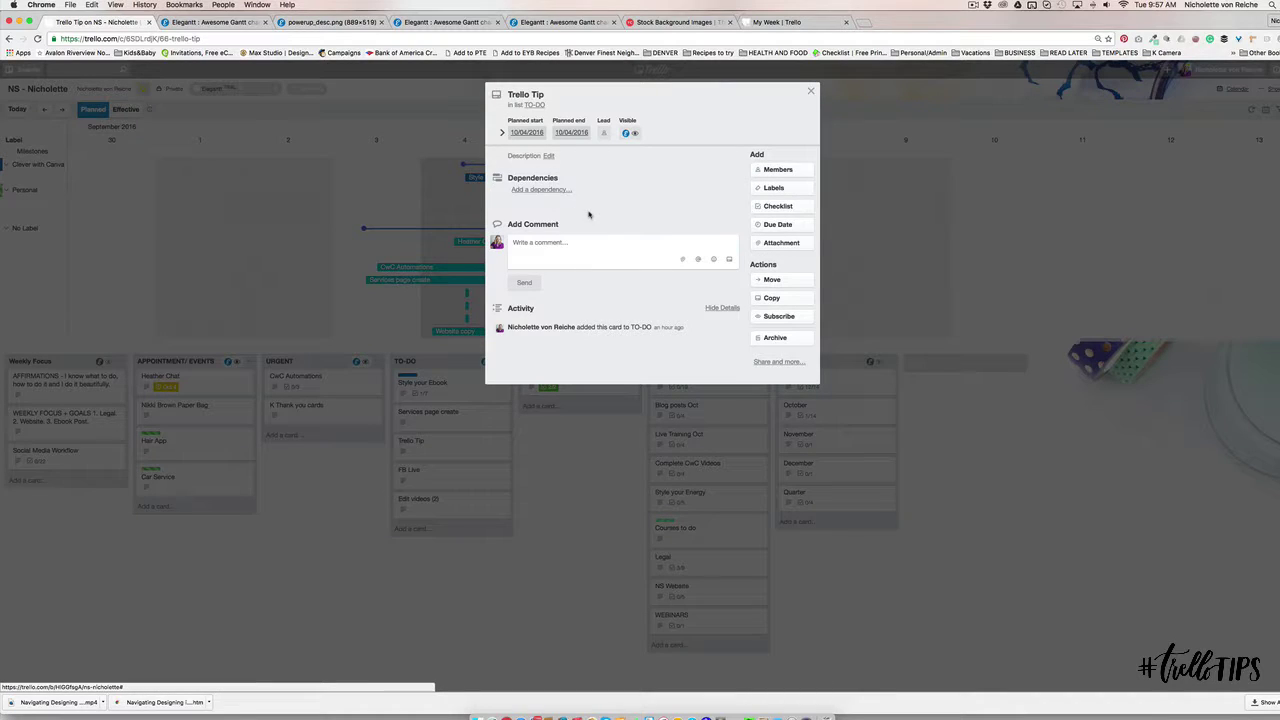
pyautogui.click(545, 190)
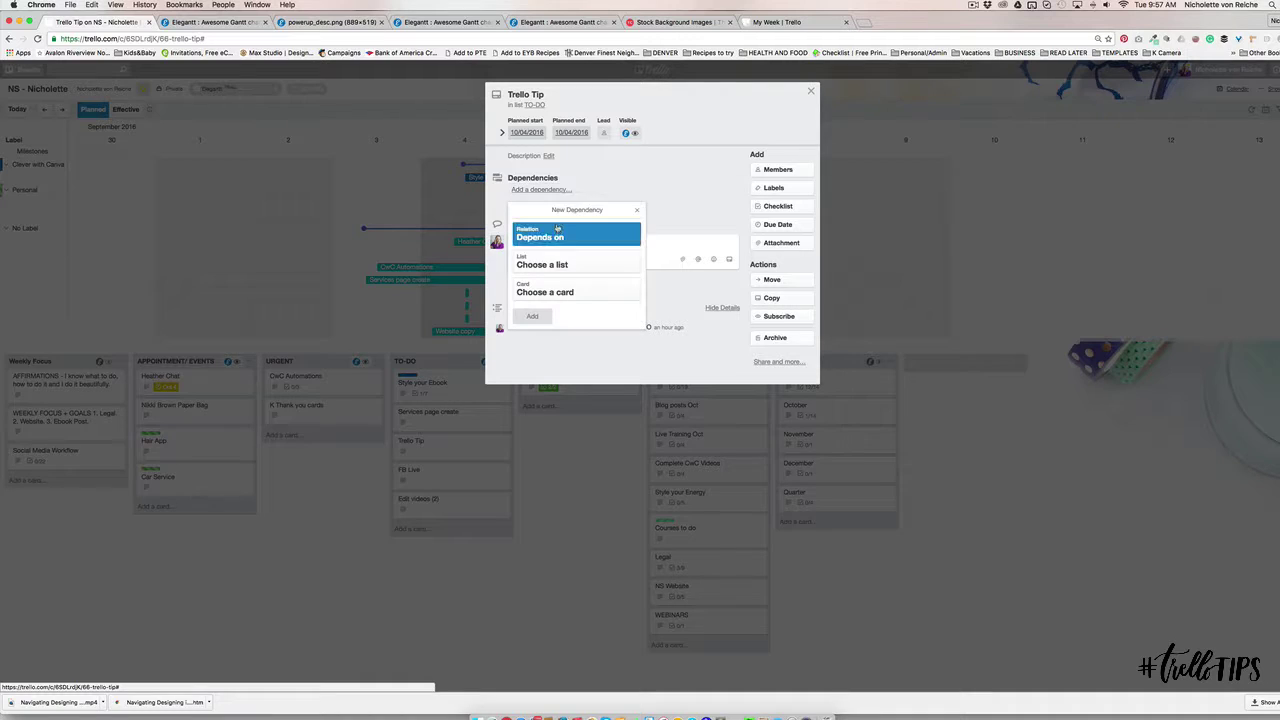
pyautogui.click(558, 238)
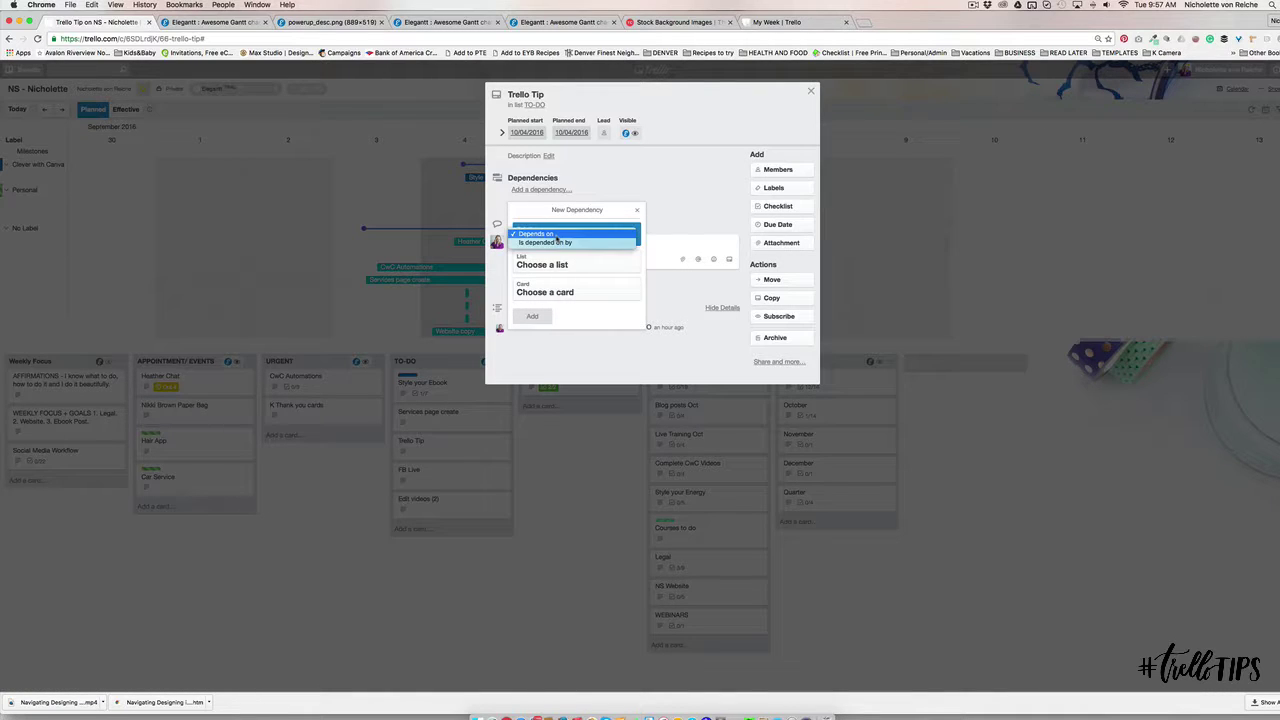
pyautogui.click(557, 236)
pyautogui.click(560, 262)
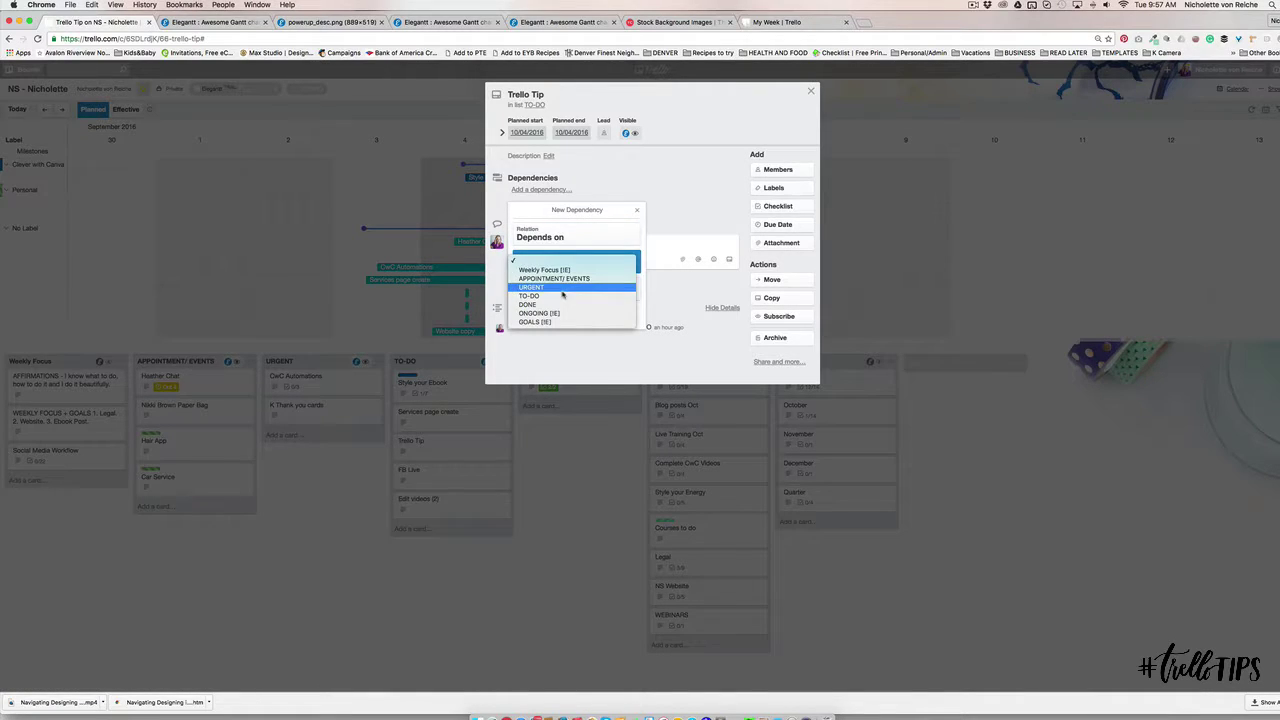
pyautogui.click(545, 296)
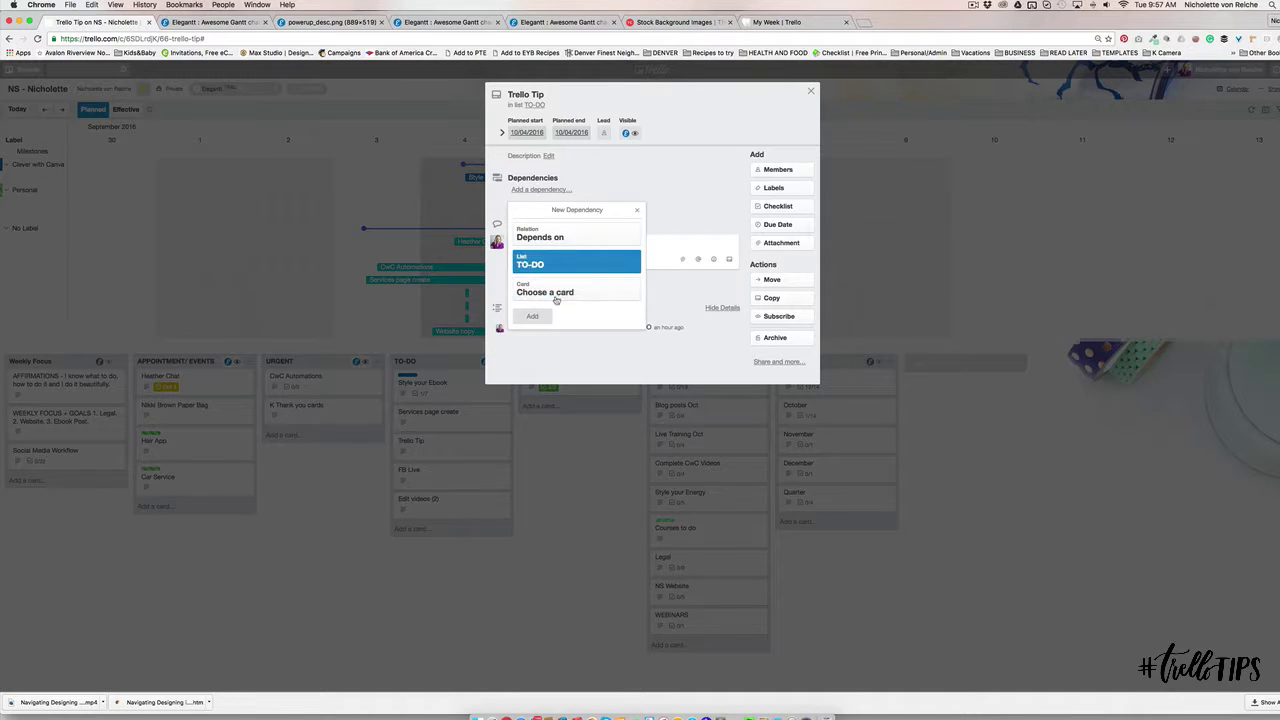
pyautogui.click(540, 291)
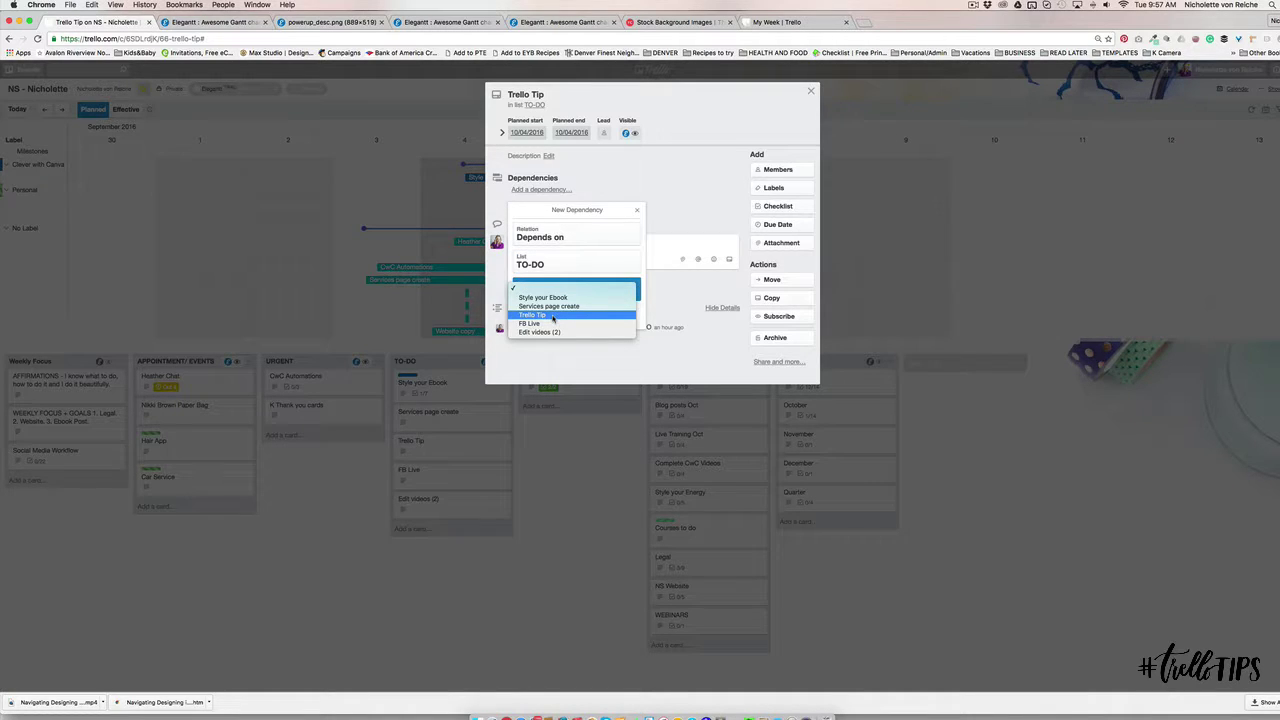
pyautogui.click(552, 316)
pyautogui.click(533, 316)
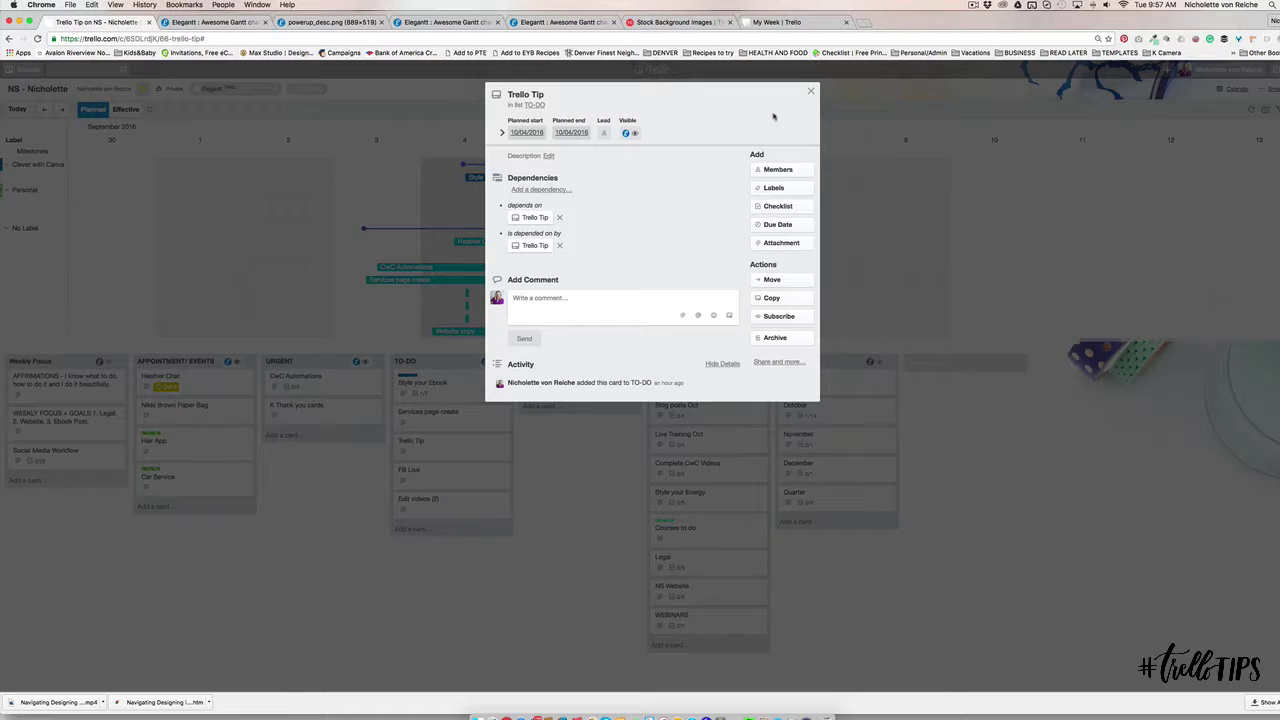
pyautogui.click(810, 93)
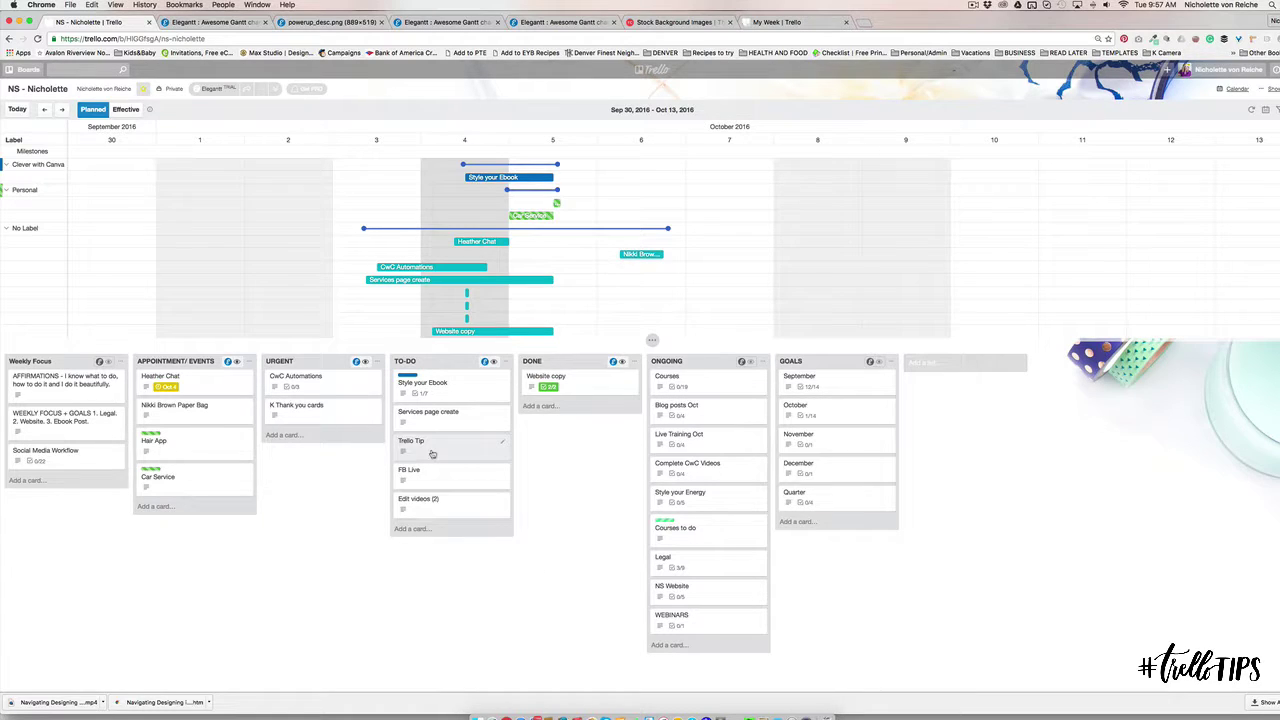
# Step: Switch the Elegantt timeline to Effective, showing 23 on-time, 1 late and 5 early cards
pyautogui.click(119, 112)
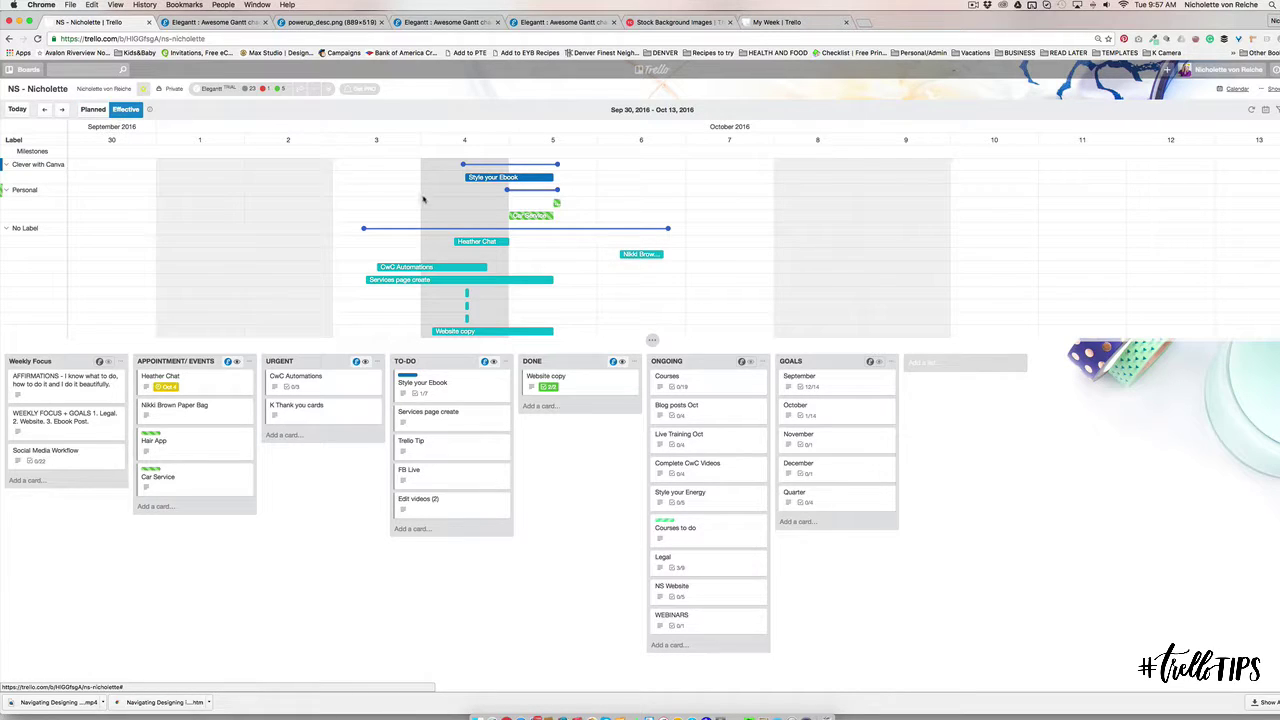
pyautogui.moveTo(250, 93)
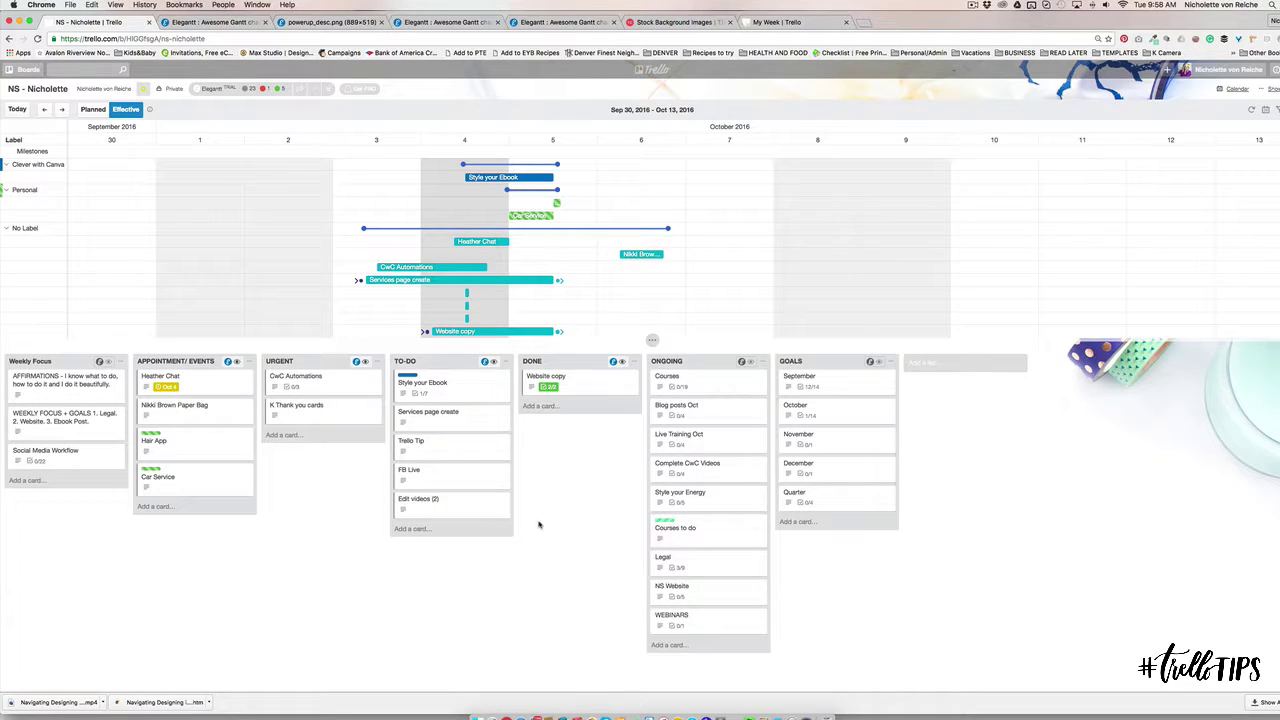
# Step: Move the CwC Automations card's planned end date from 10/04/2016 to 10/03/2016
pyautogui.click(295, 377)
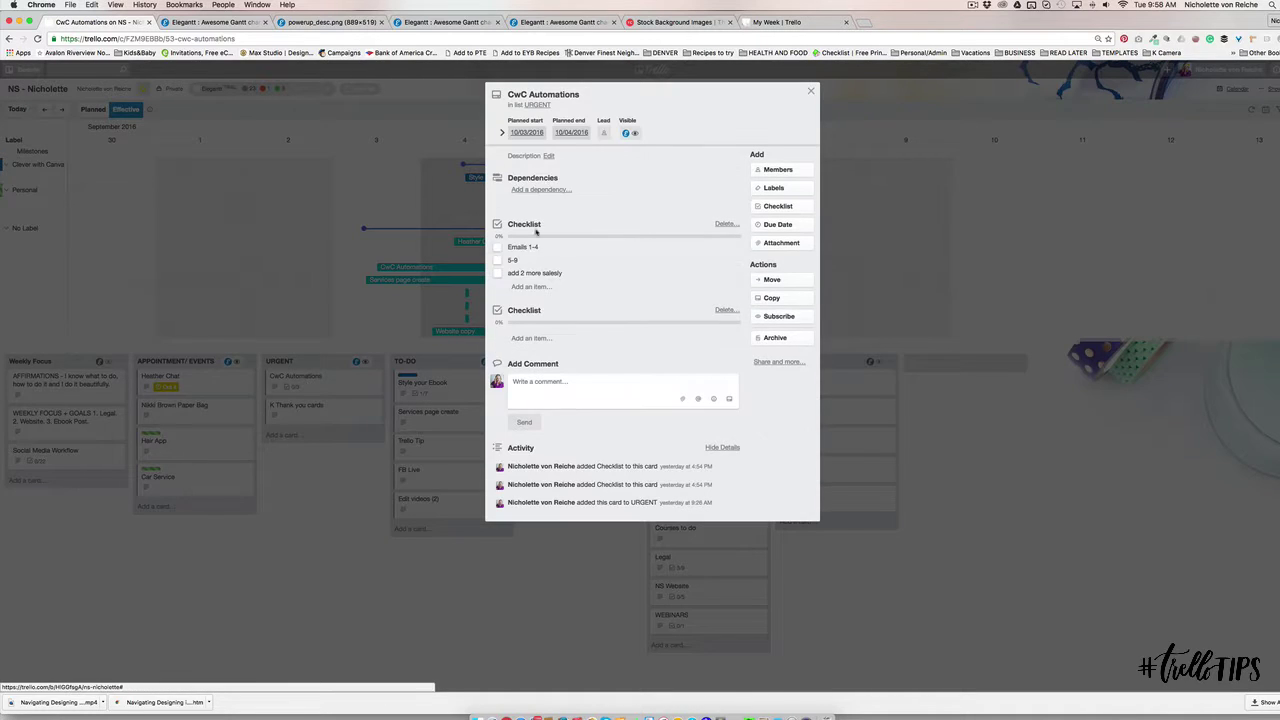
pyautogui.click(572, 133)
pyautogui.click(582, 223)
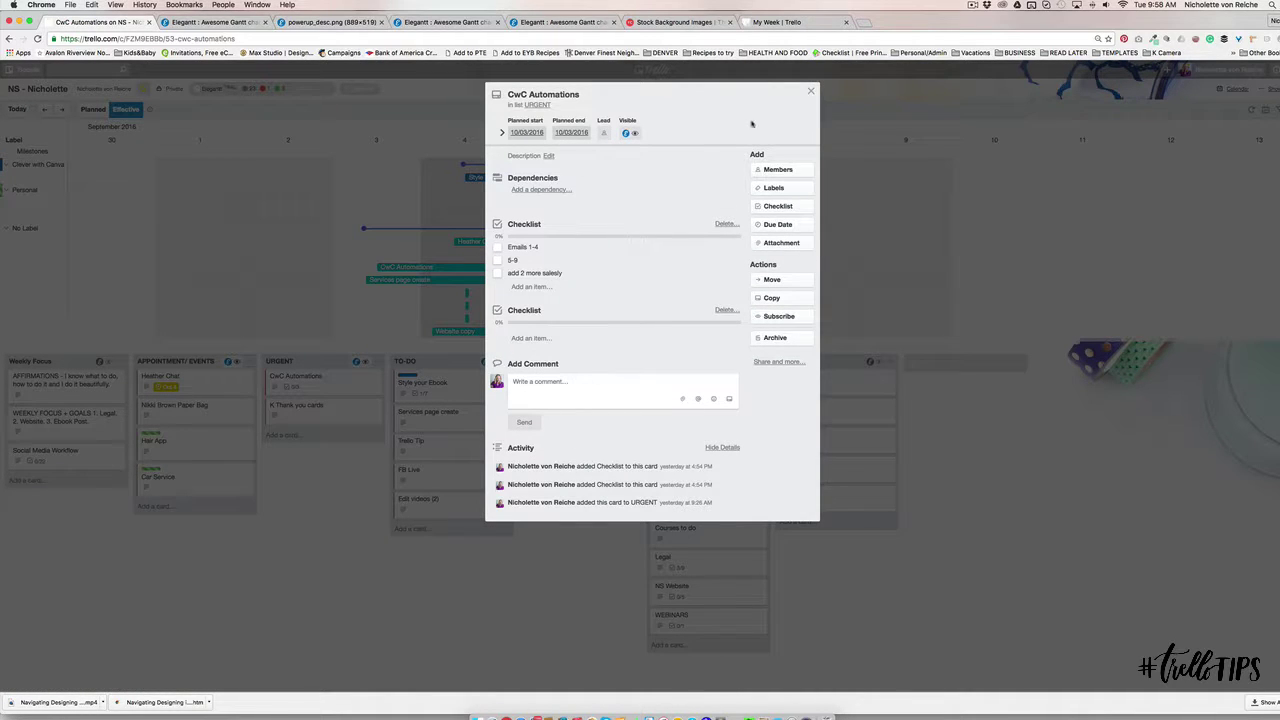
pyautogui.click(812, 91)
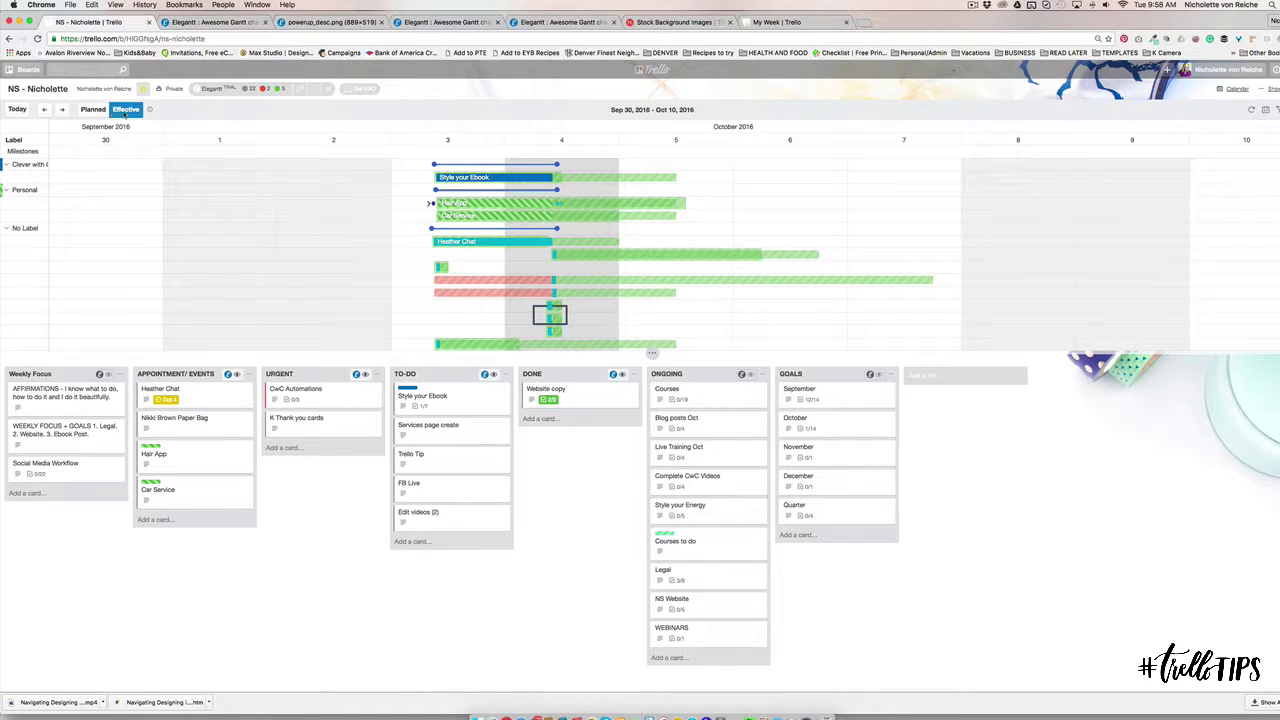
# Step: In the Planned view, set K Thank you cards to end on October 4, 2016
pyautogui.click(93, 110)
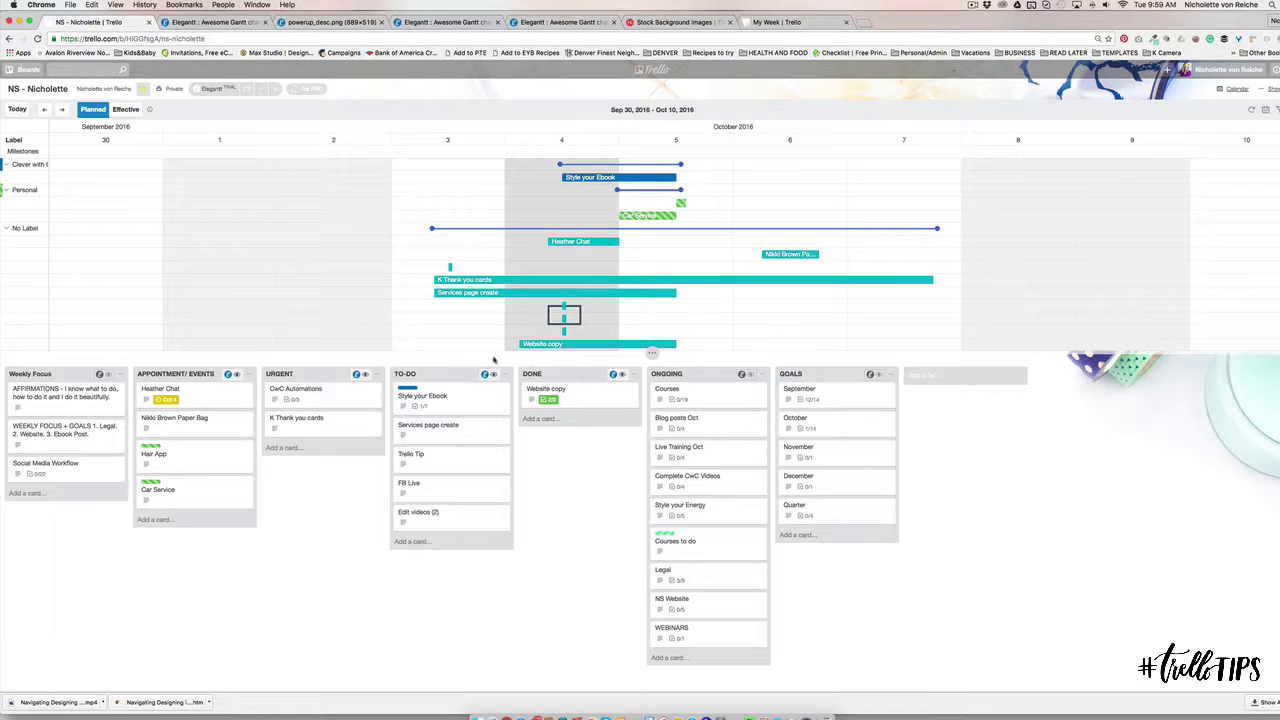
pyautogui.click(446, 279)
pyautogui.click(574, 132)
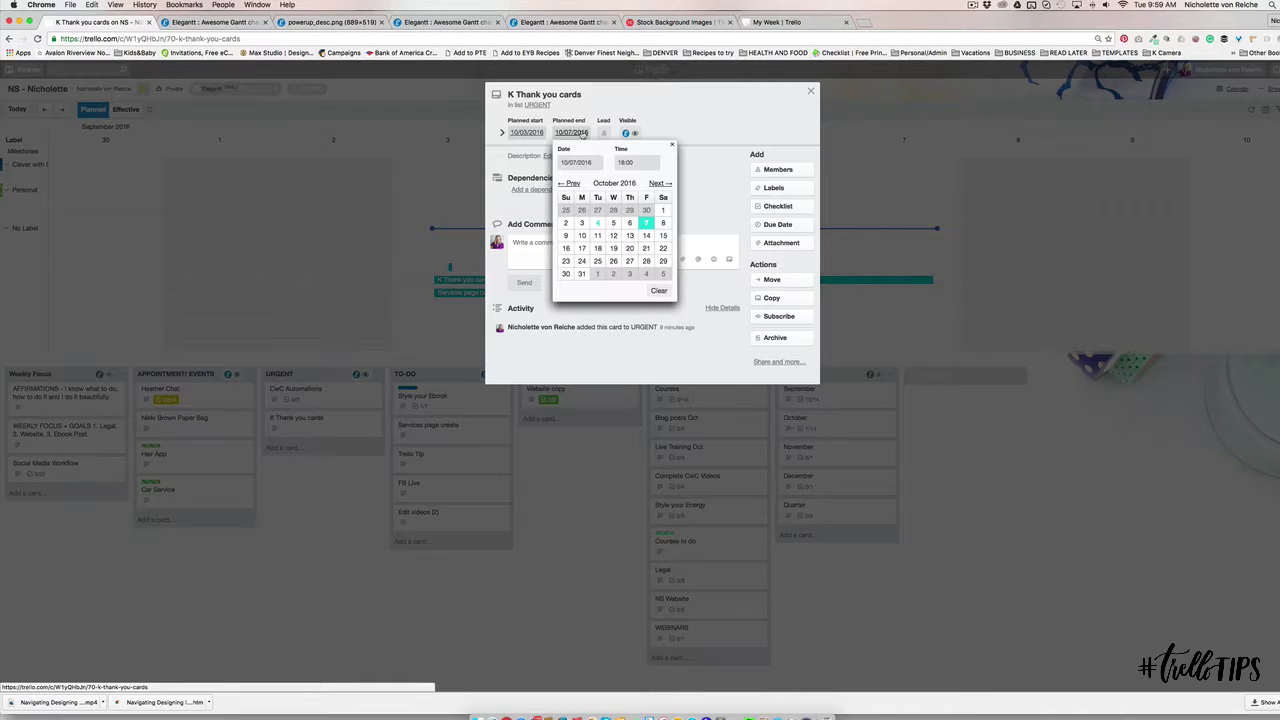
pyautogui.click(597, 226)
pyautogui.click(570, 442)
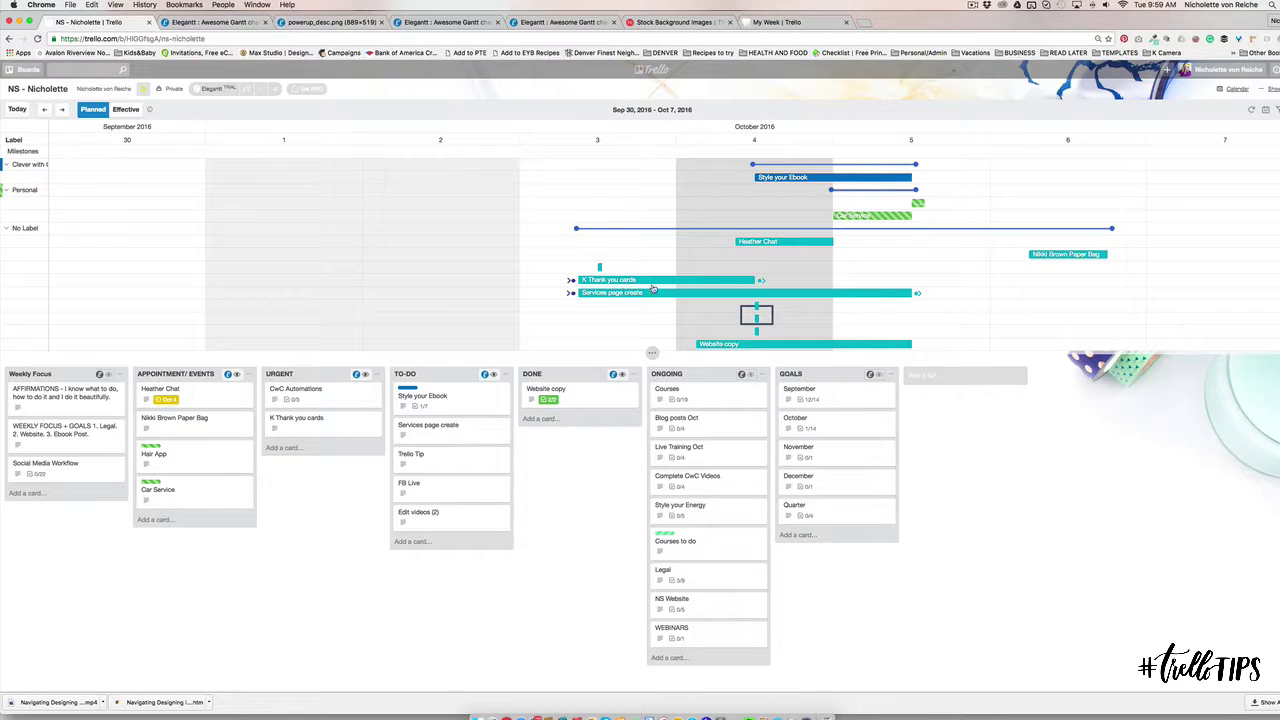
pyautogui.moveTo(758, 280)
pyautogui.mouseDown()
pyautogui.moveTo(680, 281)
pyautogui.moveTo(752, 280)
pyautogui.mouseUp()
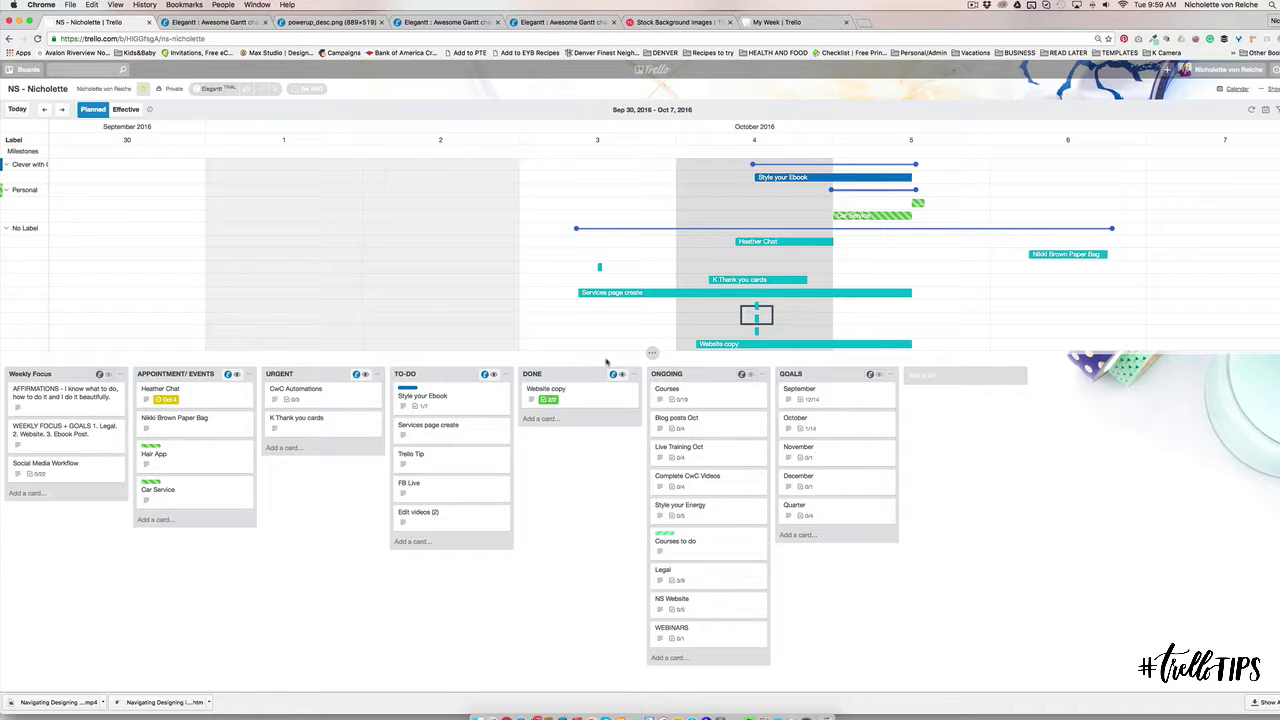
# Step: Add the green Personal label to the K Thank you cards card
pyautogui.click(330, 434)
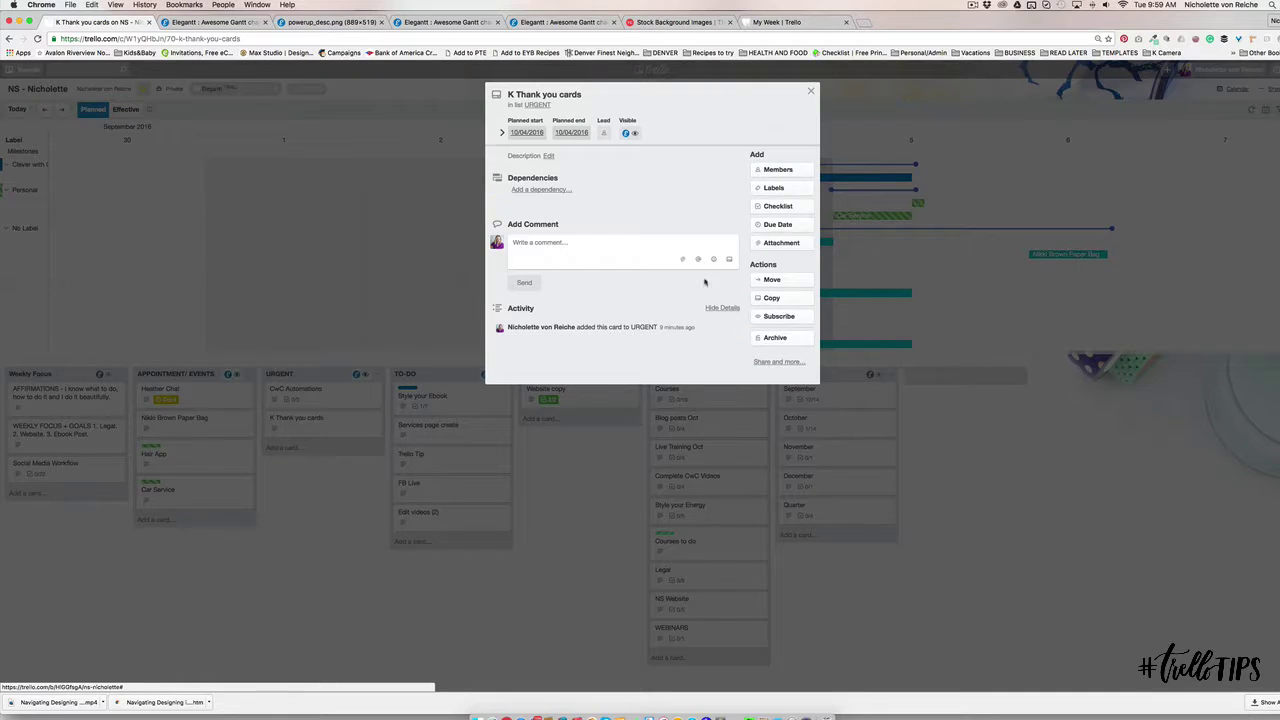
pyautogui.click(790, 189)
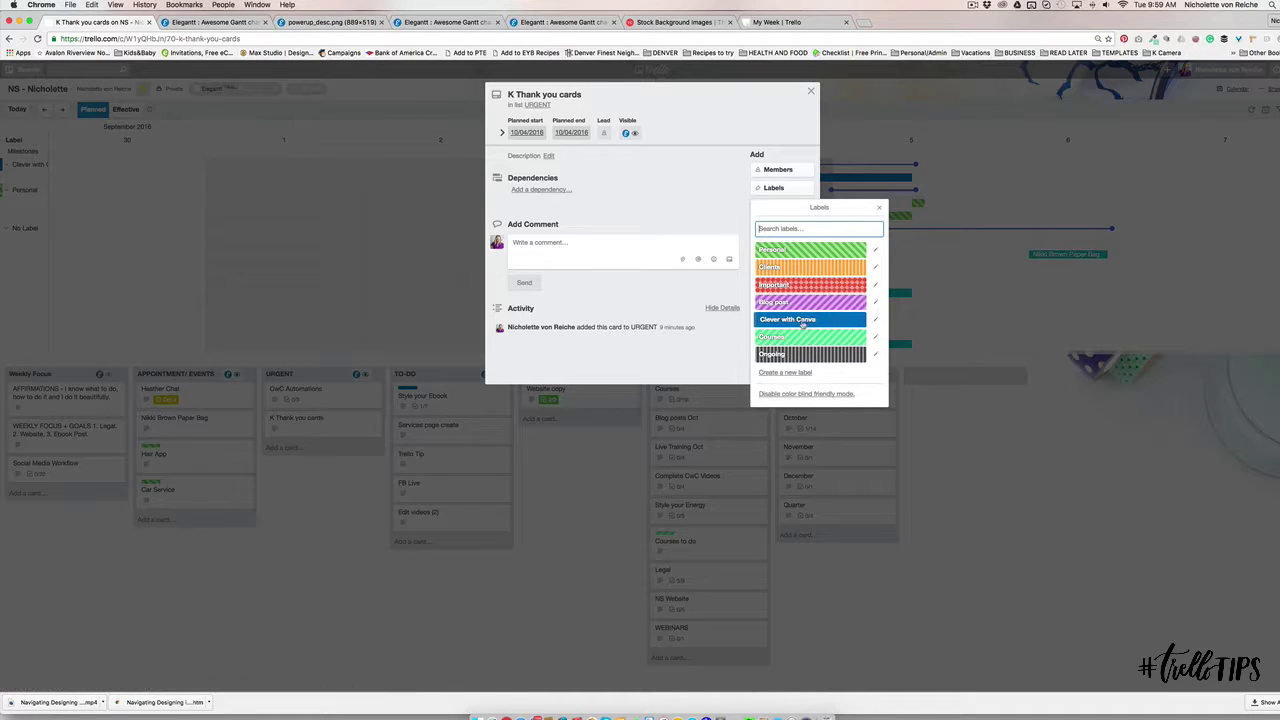
pyautogui.click(779, 250)
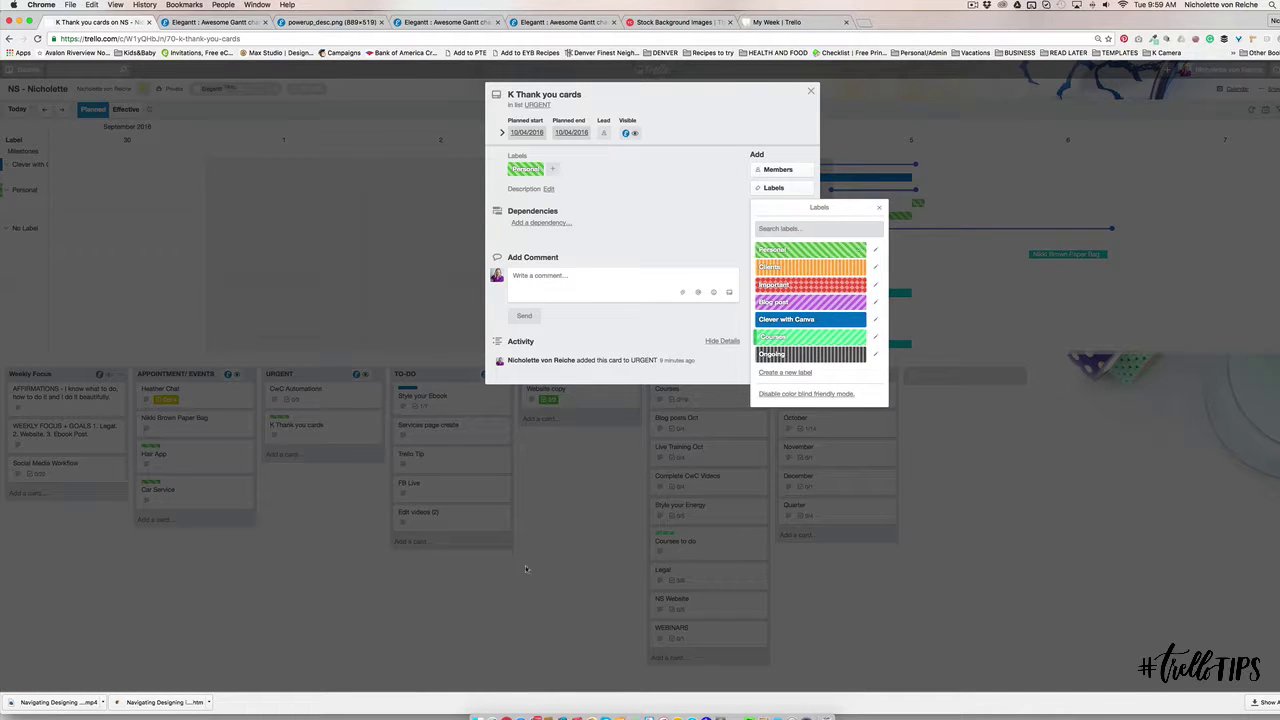
pyautogui.click(678, 241)
pyautogui.press('Escape')
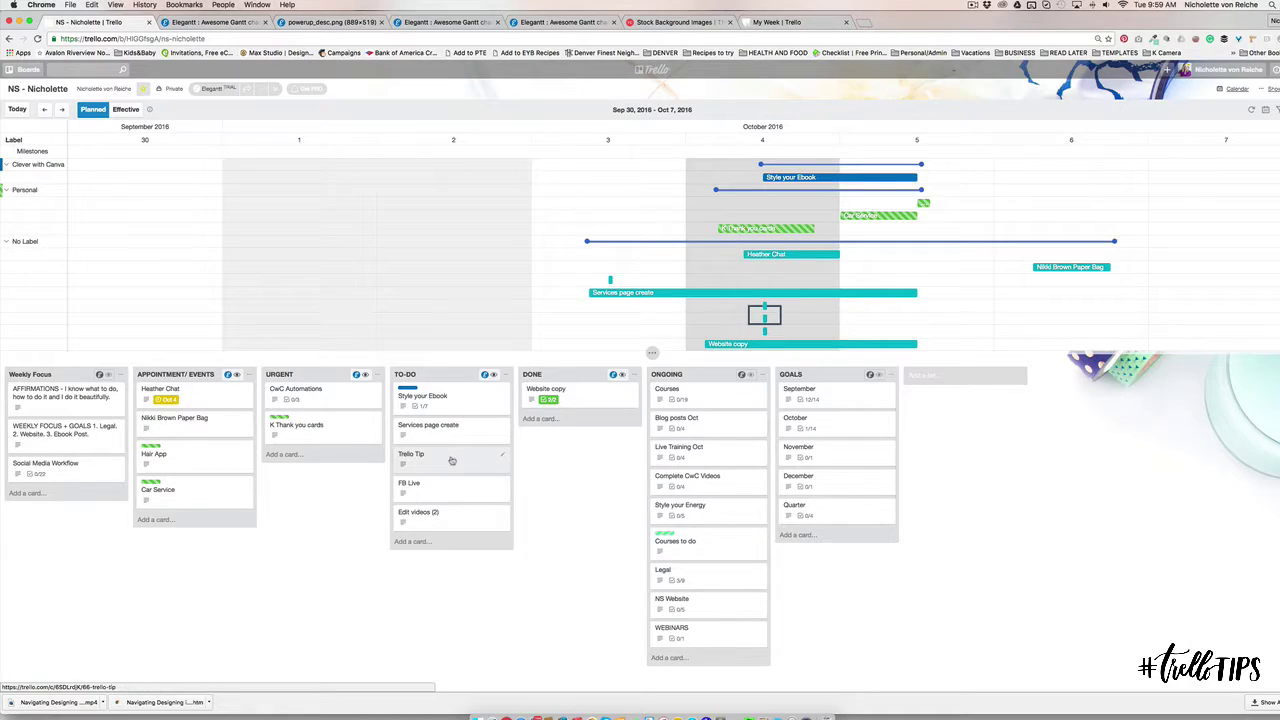
# Step: View and close the Trello Tip card, then dismiss the timeline scale popup
pyautogui.click(452, 460)
pyautogui.click(558, 245)
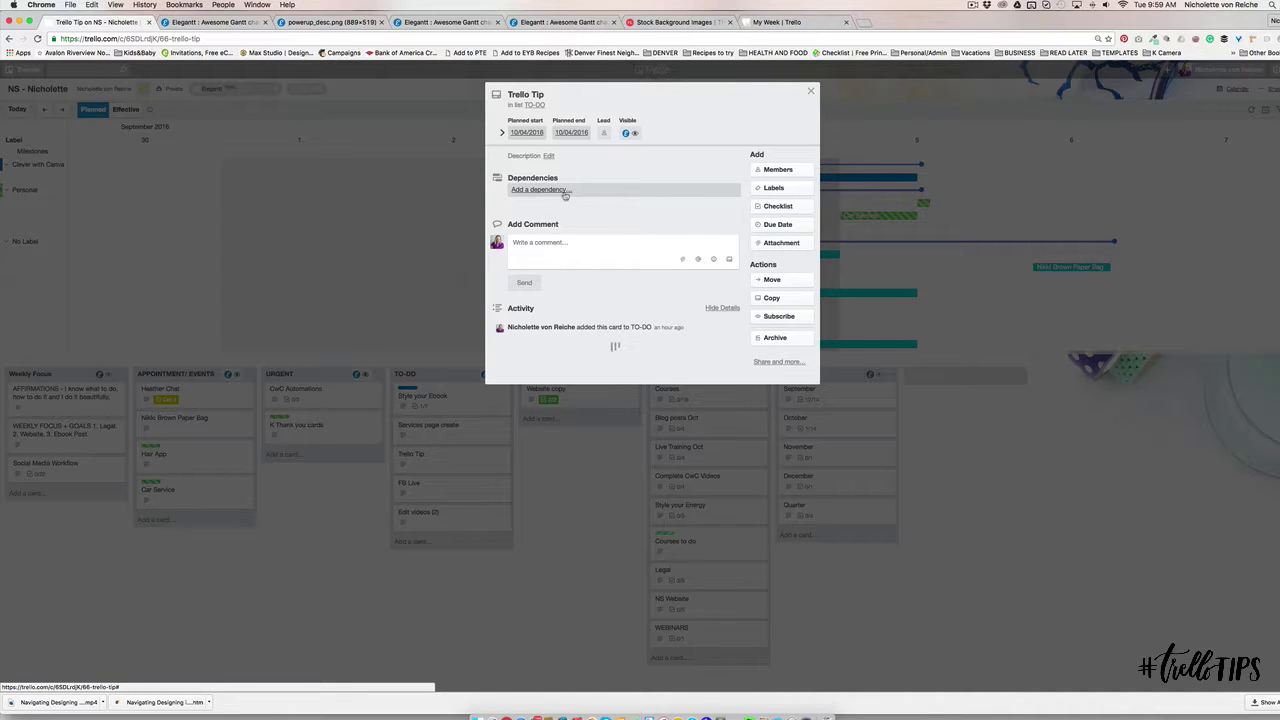
pyautogui.click(810, 91)
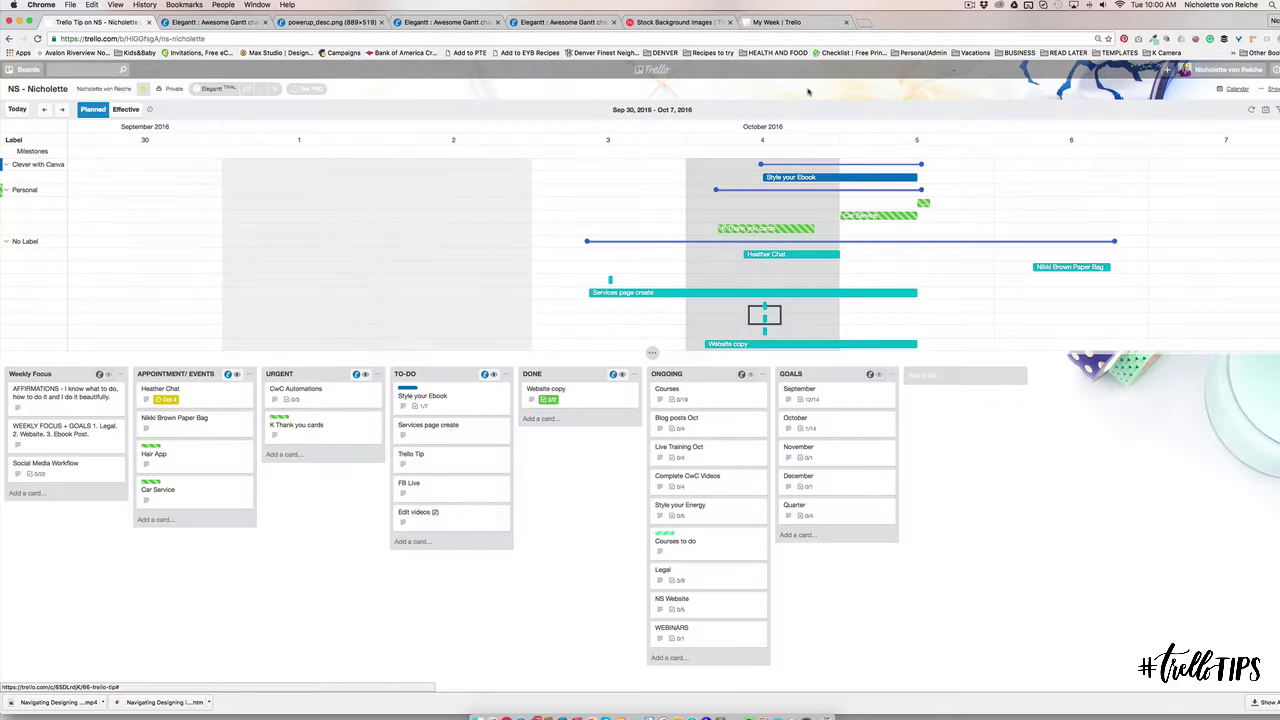
pyautogui.click(22, 142)
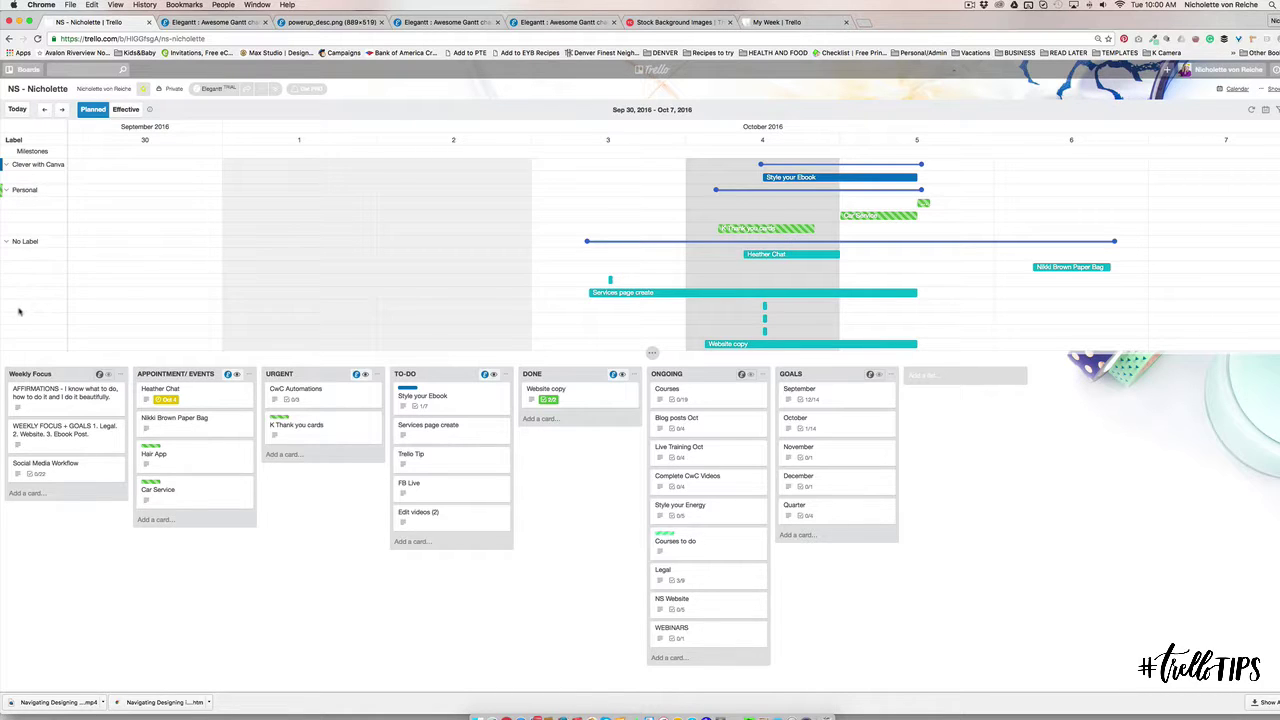
# Step: Collapse and re-expand the Personal and No Label groups, then close the Elegantt timeline
pyautogui.click(9, 193)
pyautogui.click(10, 194)
pyautogui.click(10, 194)
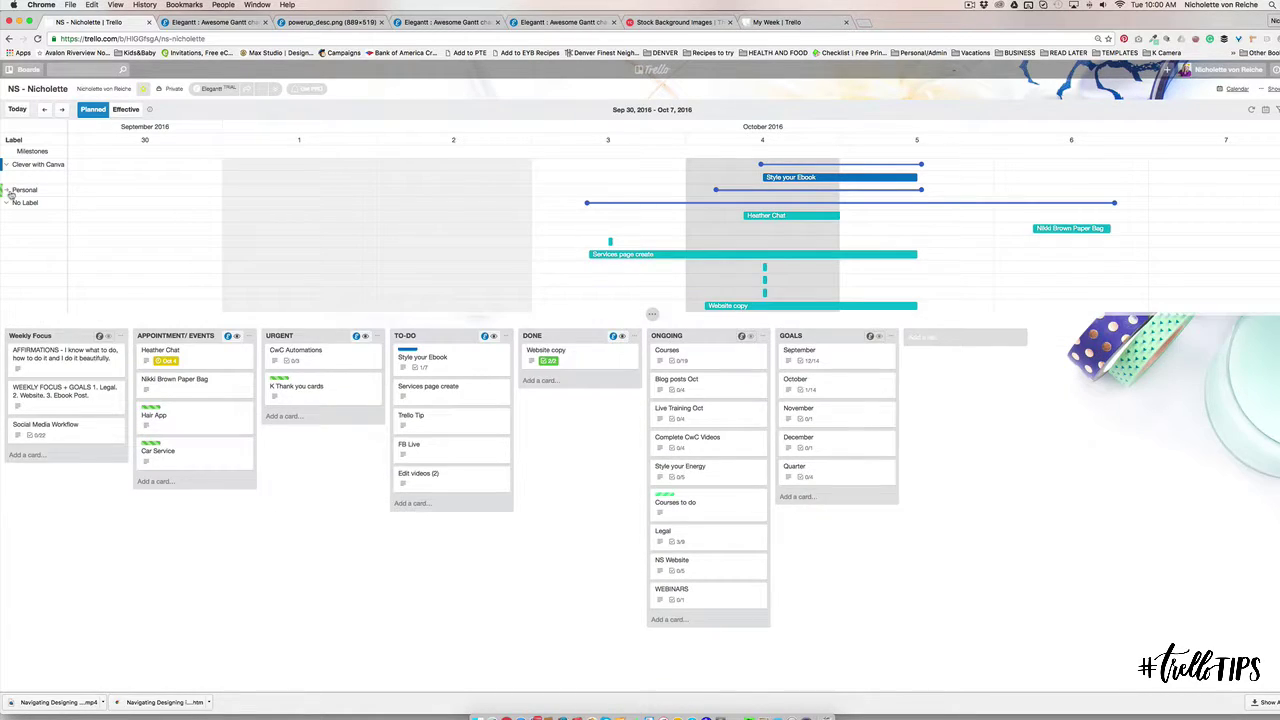
pyautogui.click(9, 193)
pyautogui.click(7, 243)
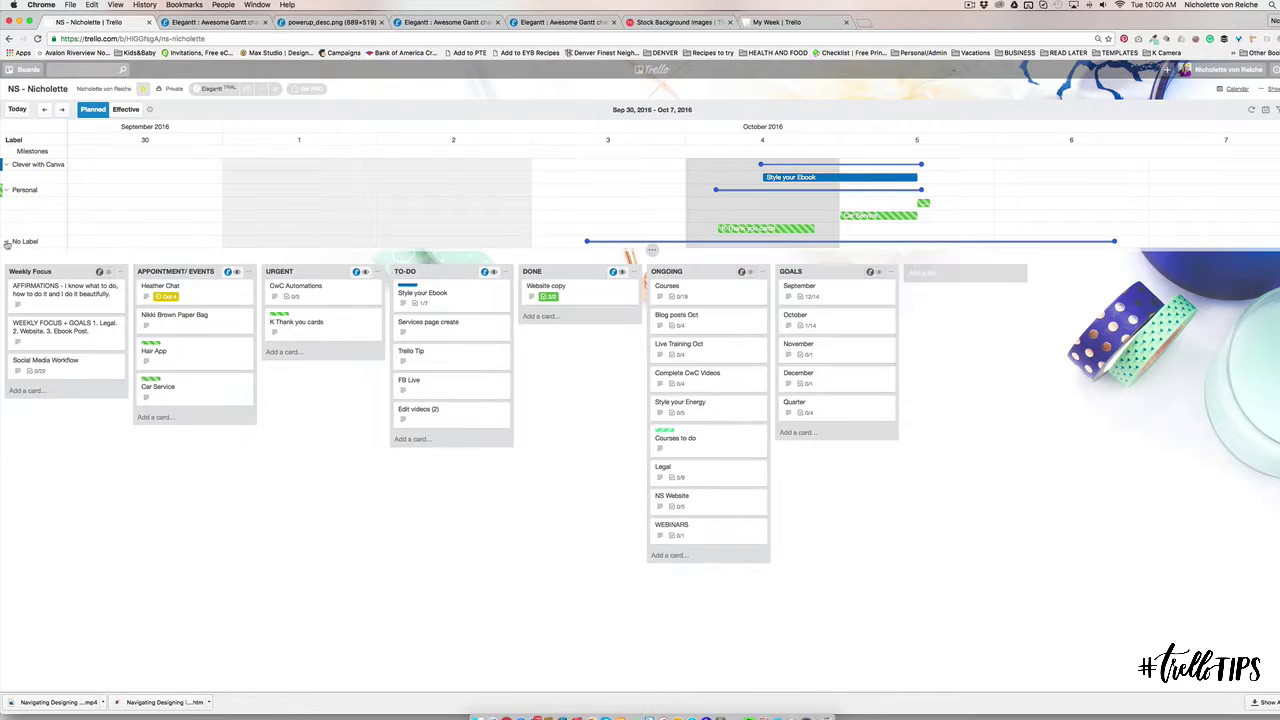
pyautogui.click(7, 243)
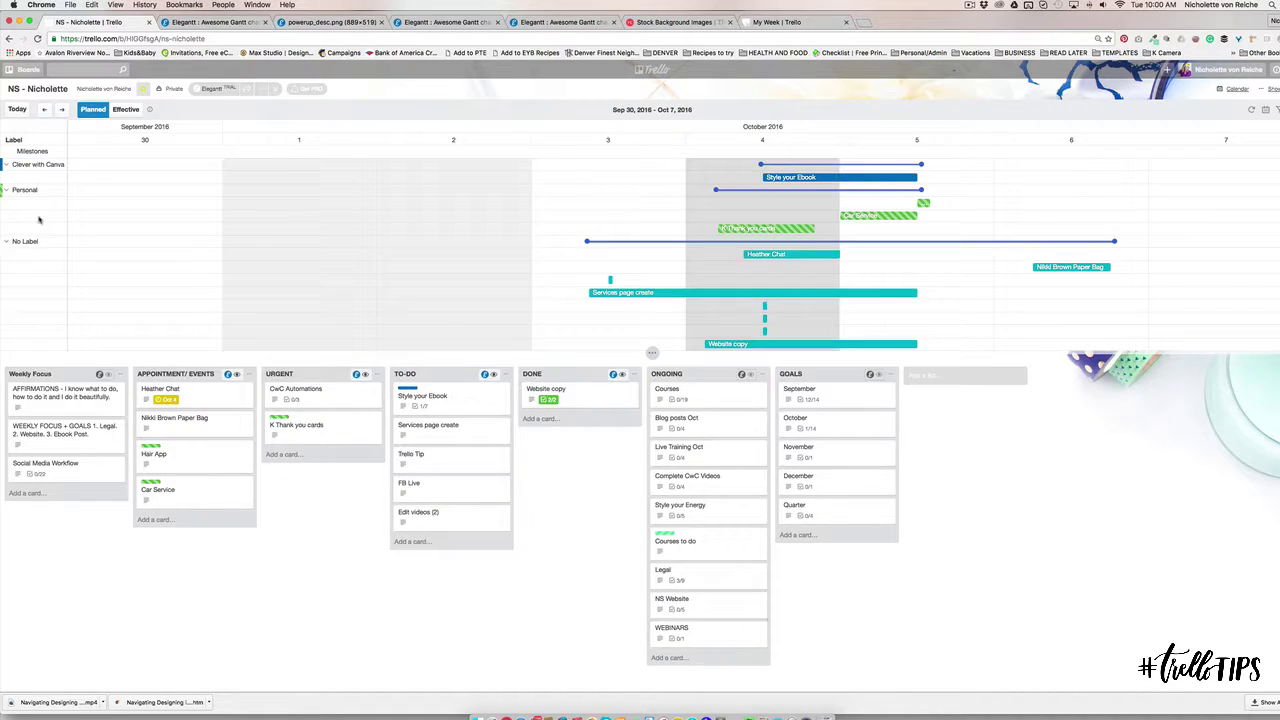
pyautogui.click(146, 88)
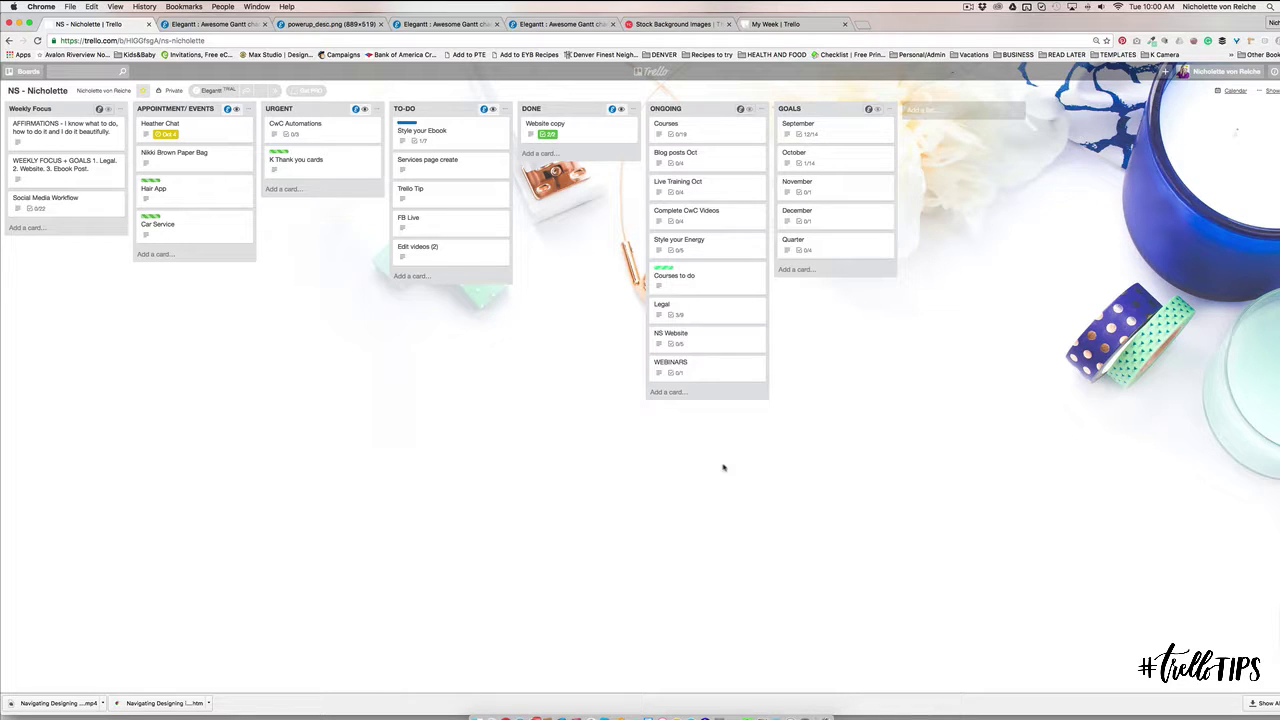
# Step: Visit the other personal board via the Boards list, then return to the weekly board
pyautogui.click(31, 91)
pyautogui.click(31, 91)
pyautogui.click(26, 71)
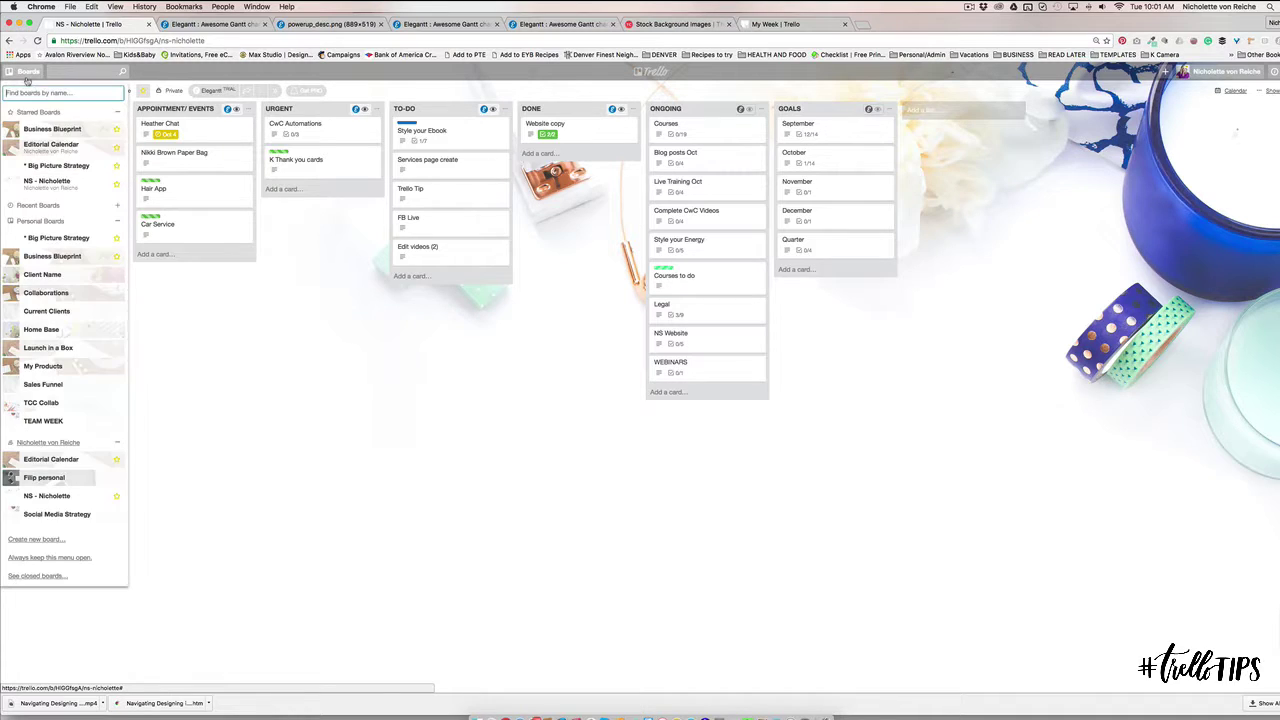
pyautogui.click(54, 481)
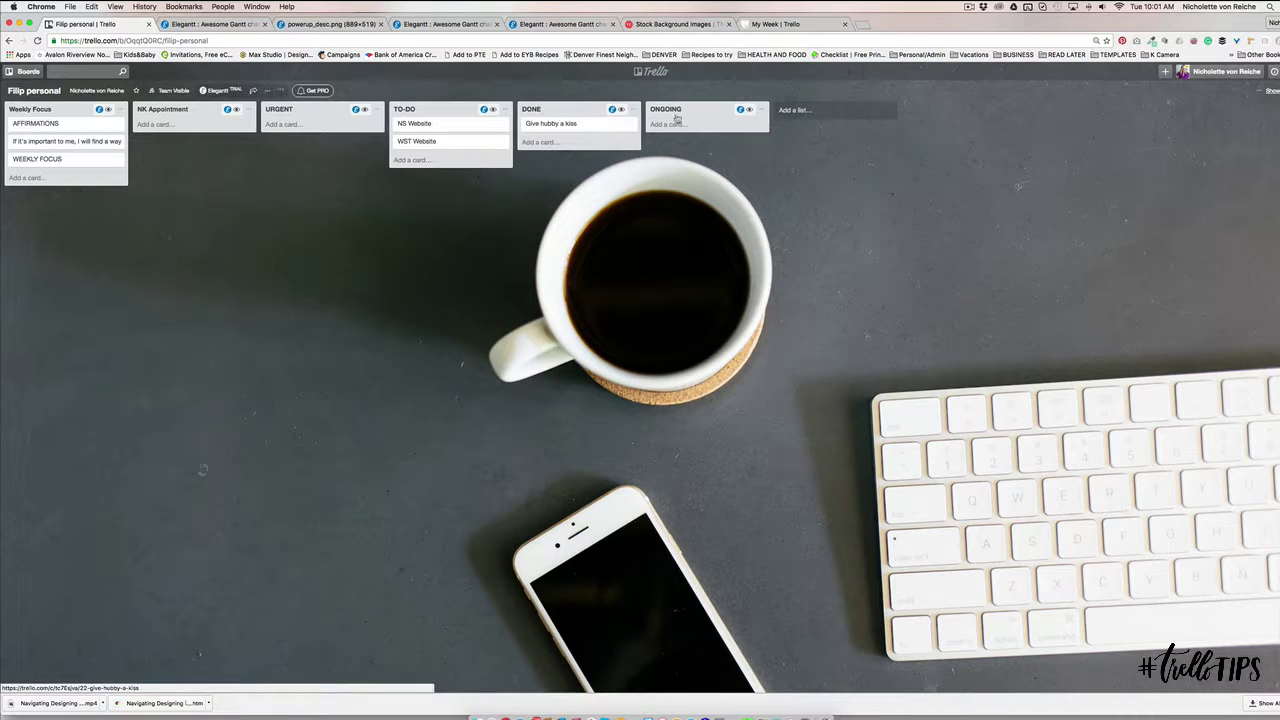
pyautogui.click(26, 71)
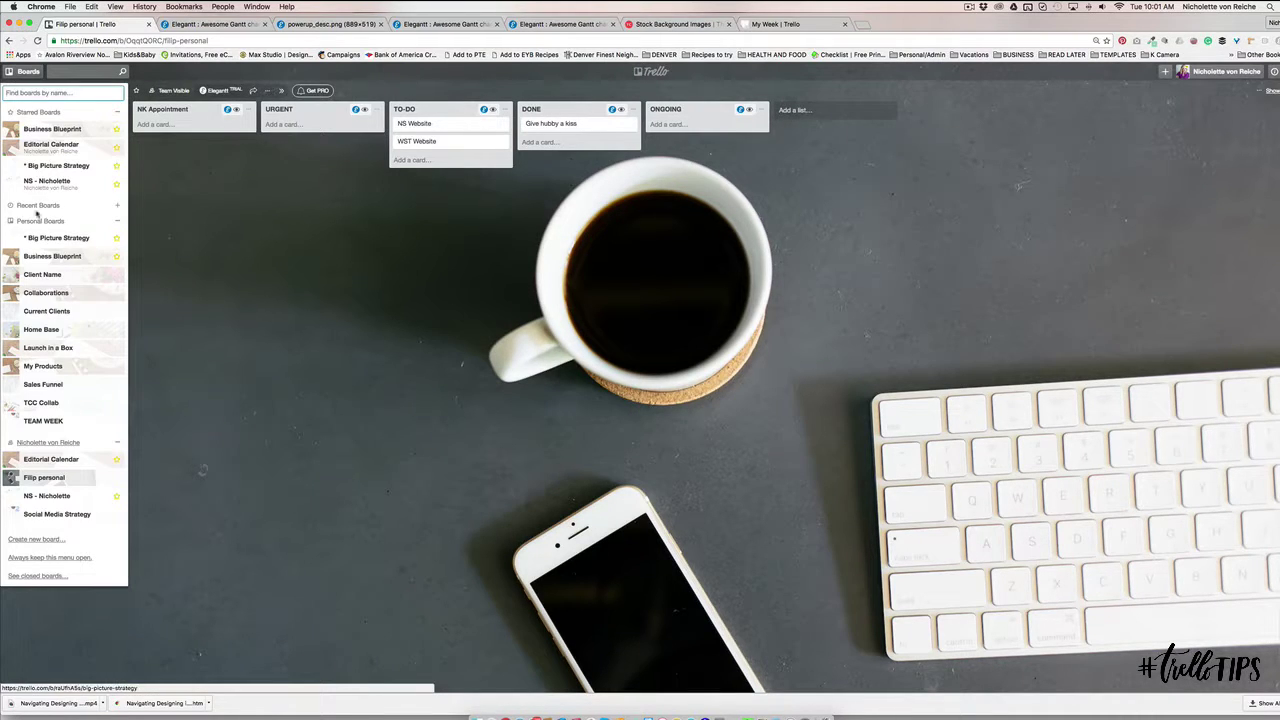
pyautogui.click(46, 495)
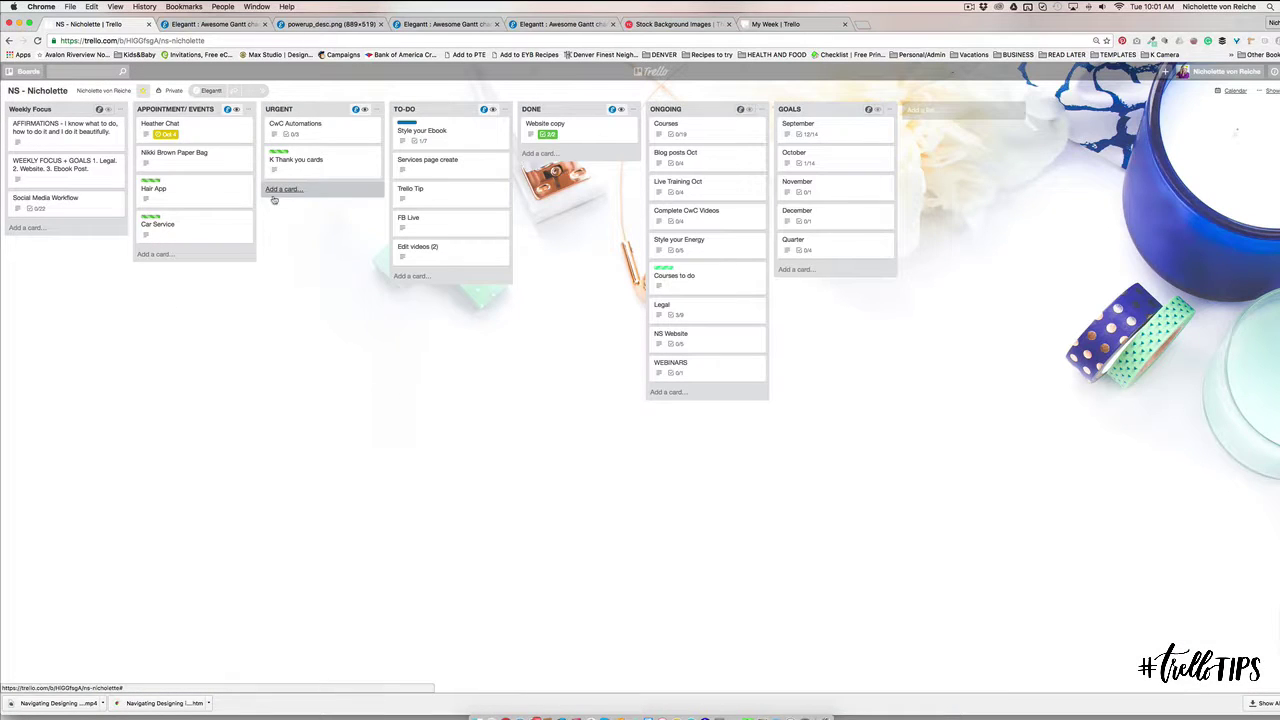
# Step: Create an About page bug card in URGENT and move it to the other board's TO-DO list
pyautogui.click(280, 190)
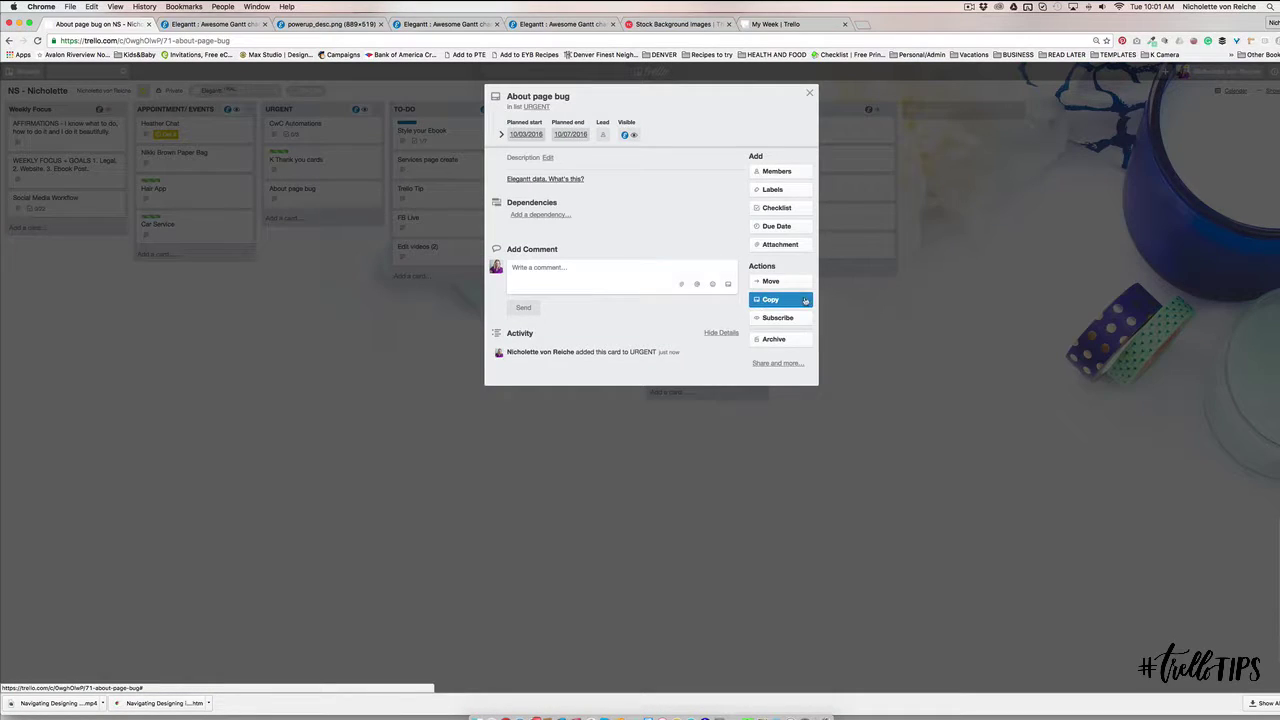
pyautogui.click(786, 283)
pyautogui.click(787, 325)
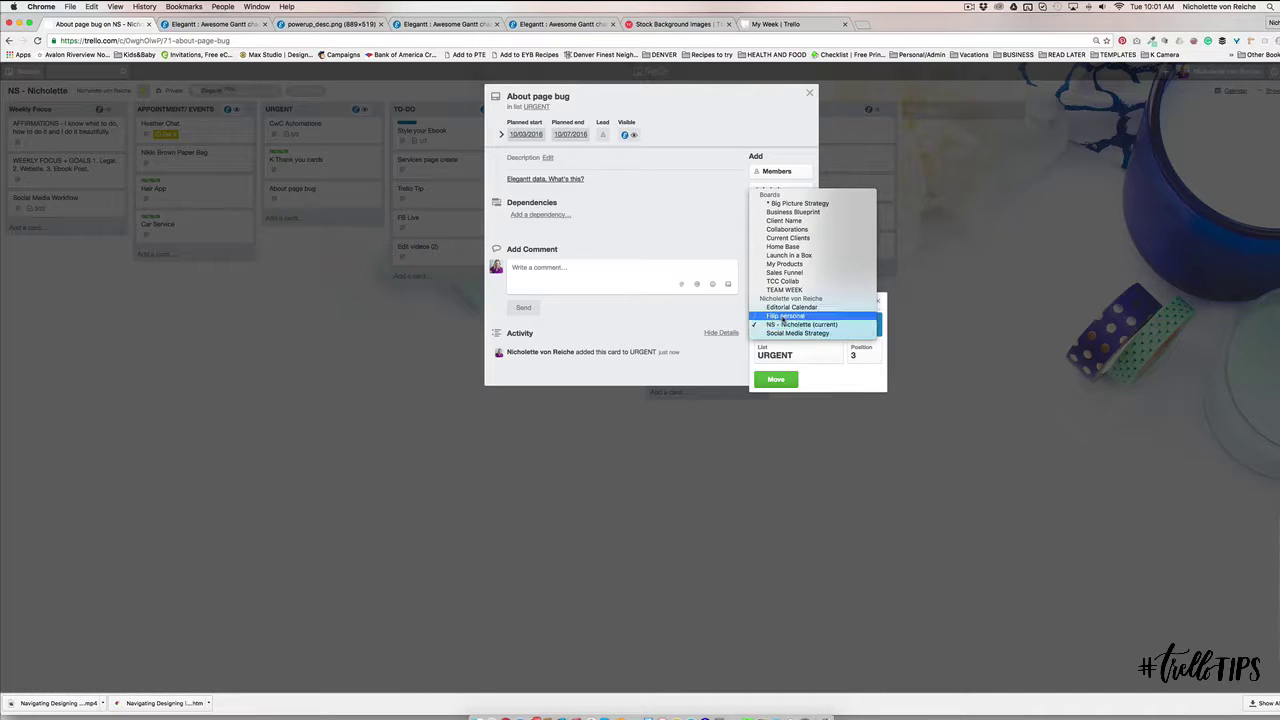
pyautogui.click(783, 317)
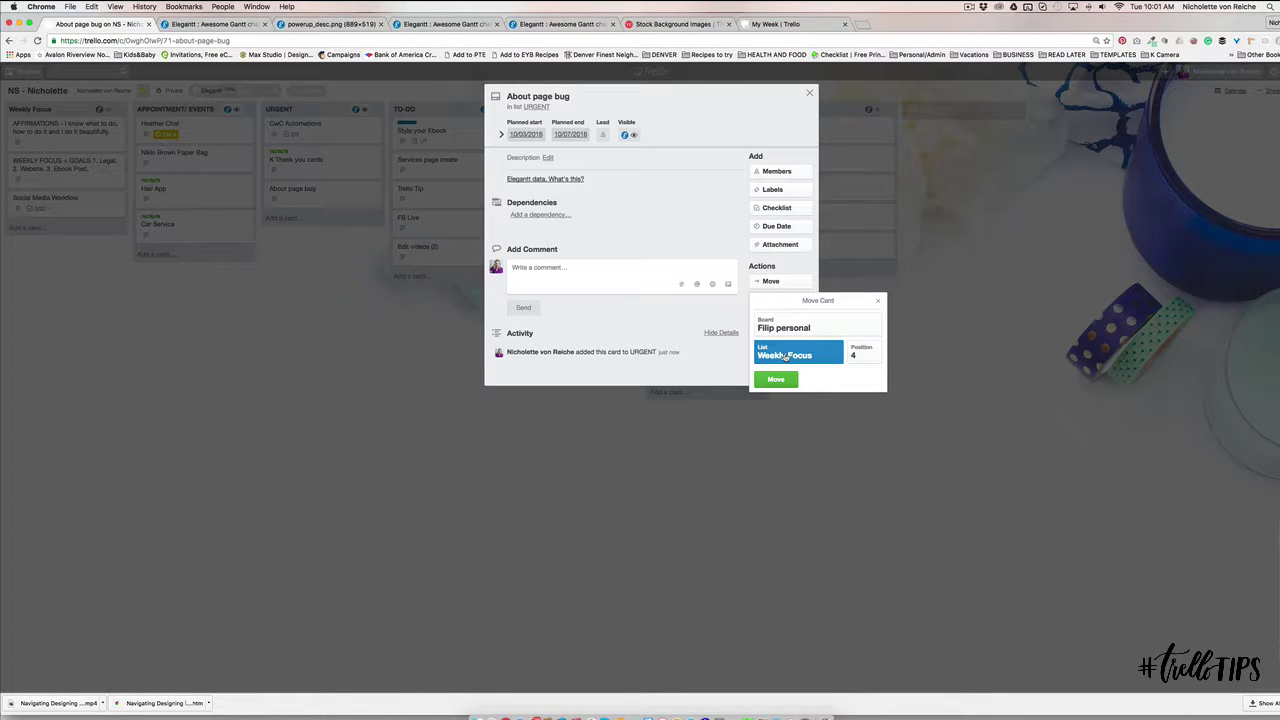
pyautogui.click(784, 356)
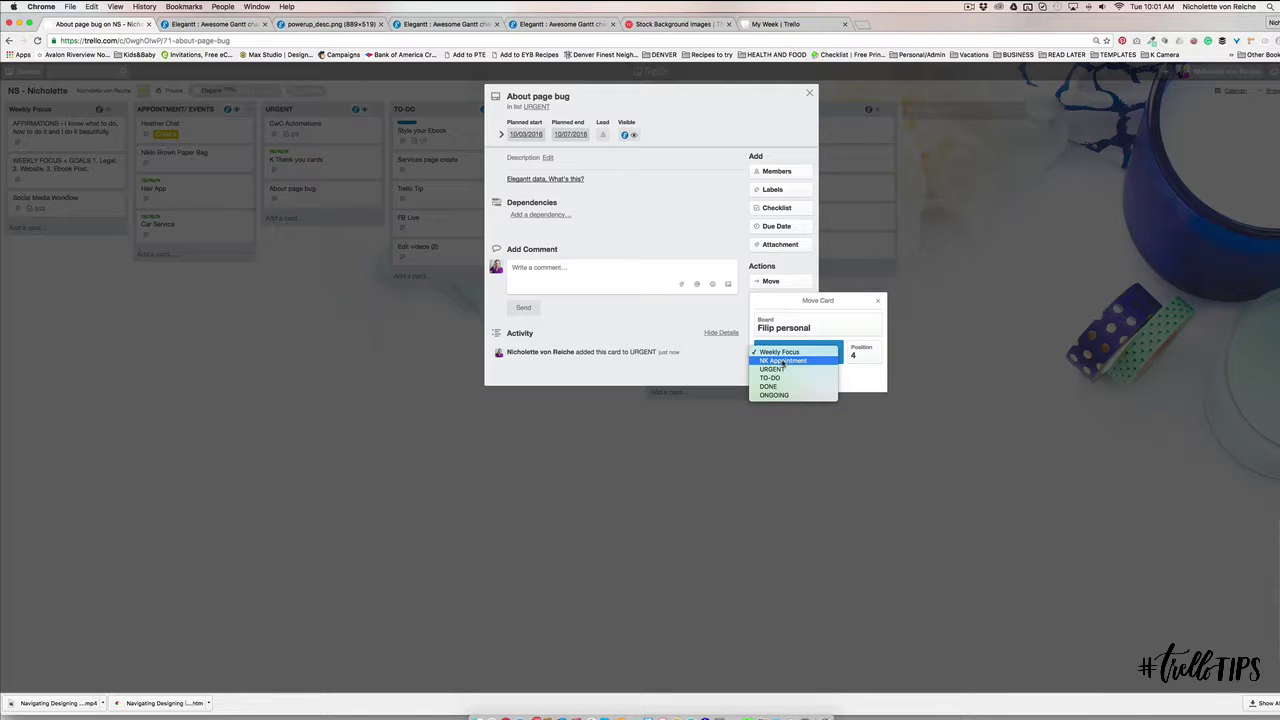
pyautogui.click(772, 378)
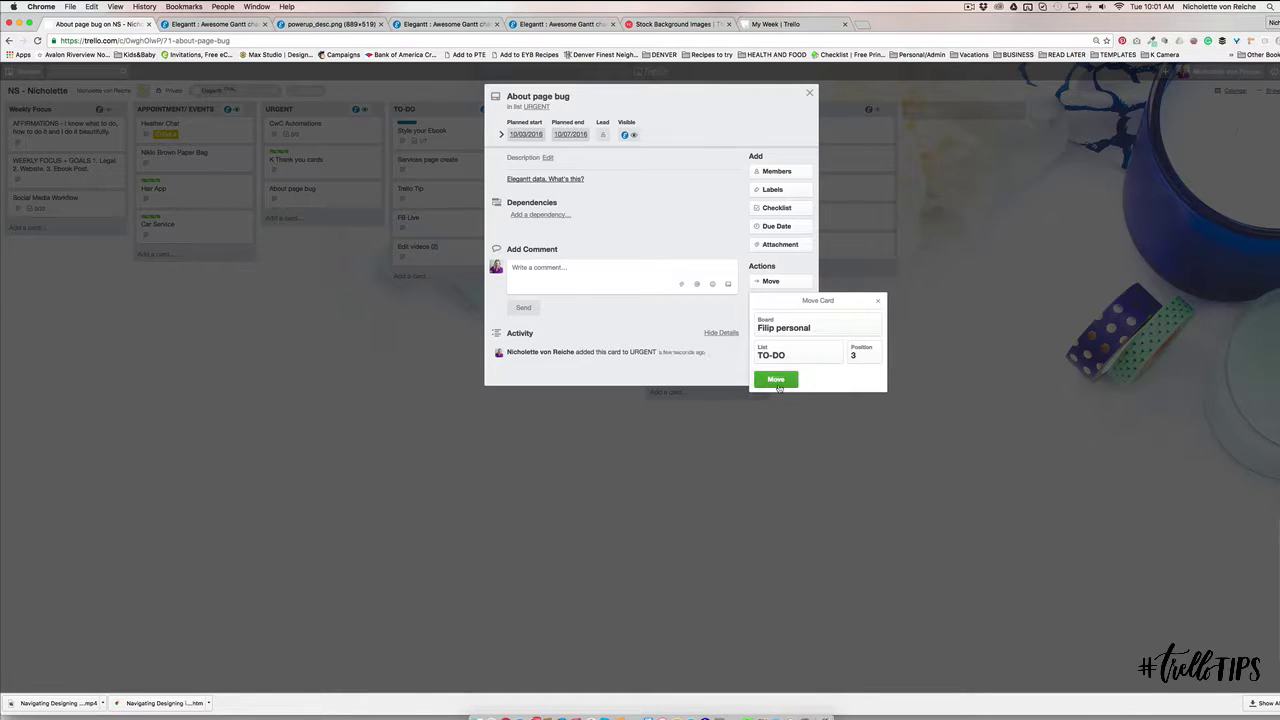
pyautogui.click(777, 381)
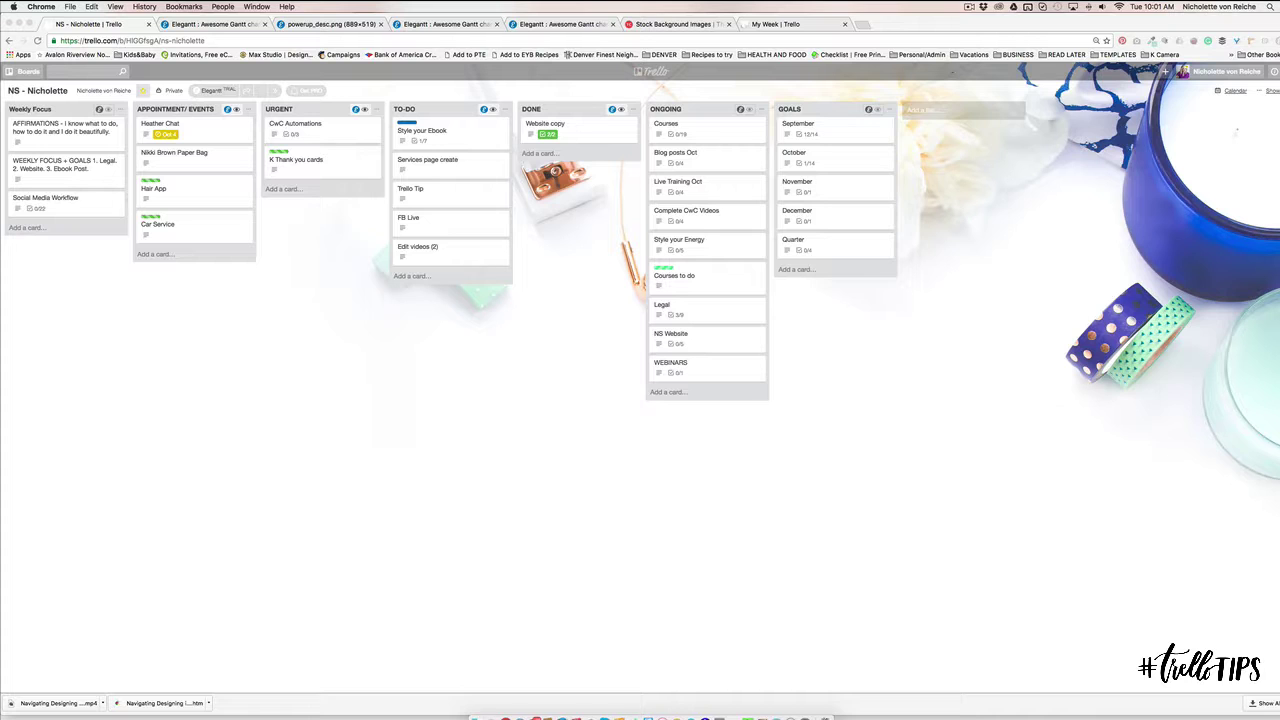
# Step: Show the Elegantt Gantt chart again and toggle Planned/Effective, ending on Effective
pyautogui.click(217, 90)
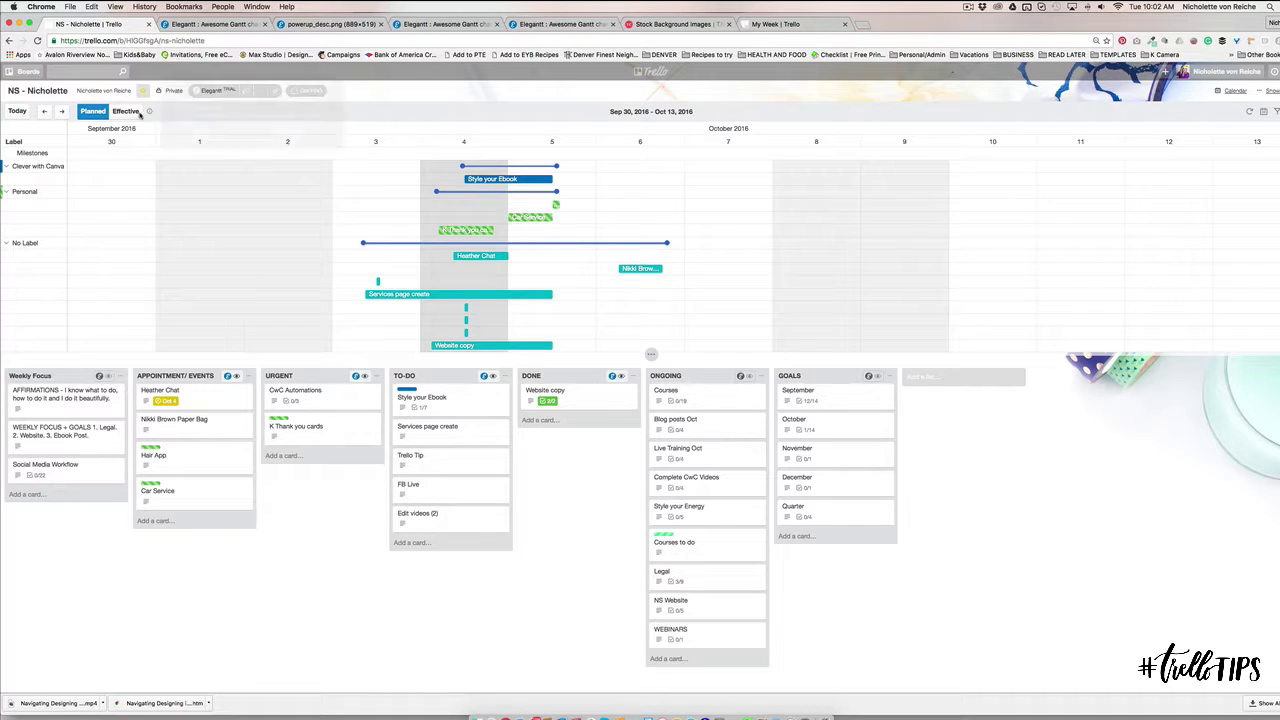
pyautogui.click(126, 114)
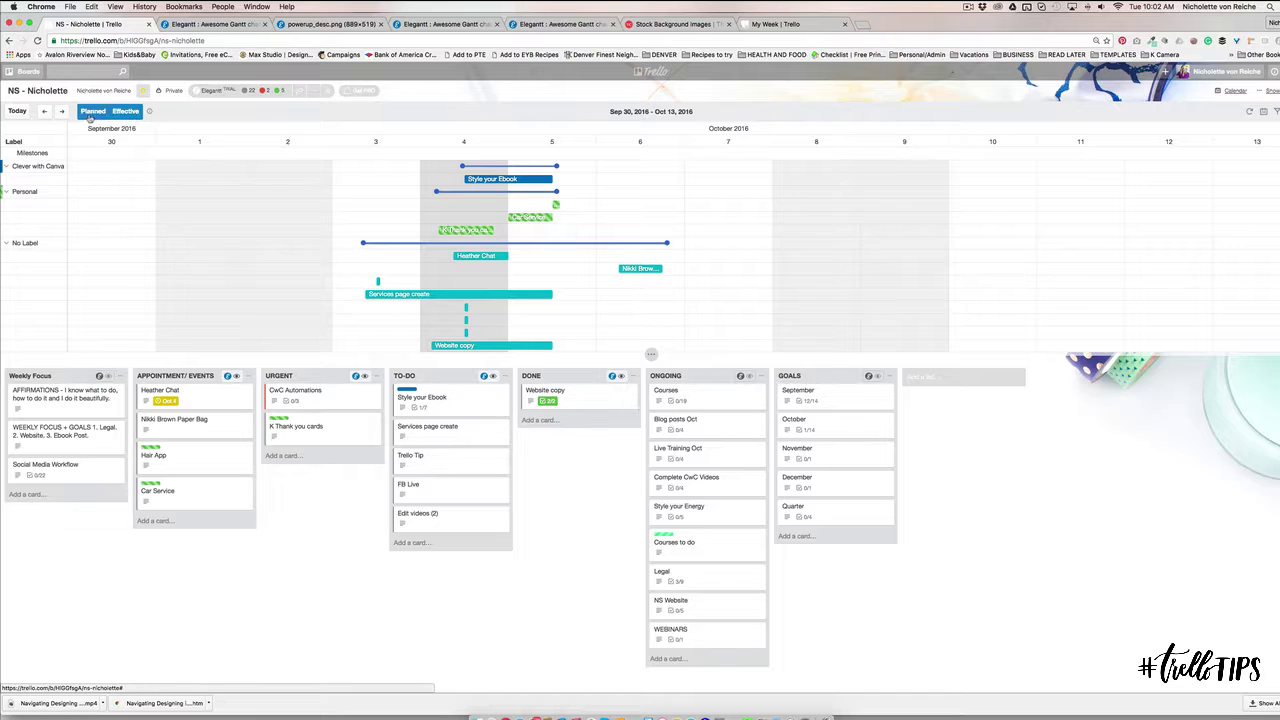
pyautogui.click(95, 114)
pyautogui.click(127, 116)
pyautogui.click(104, 114)
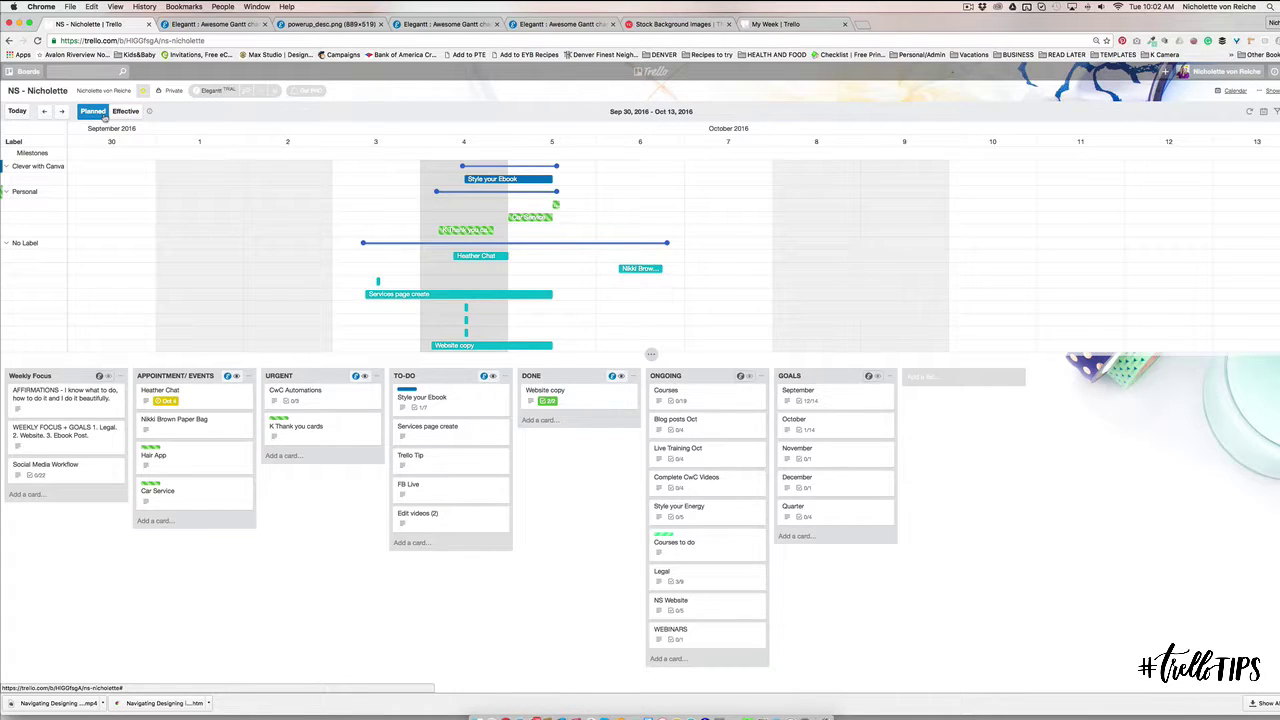
pyautogui.click(124, 113)
pyautogui.click(124, 112)
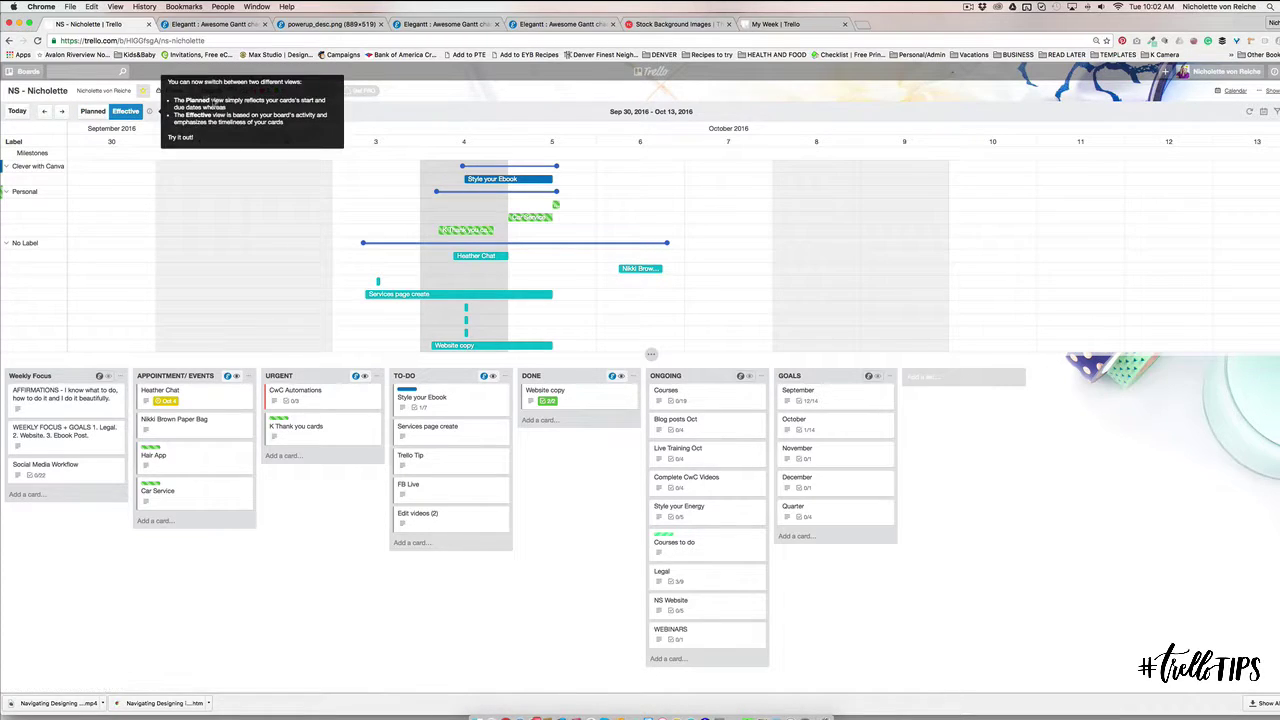